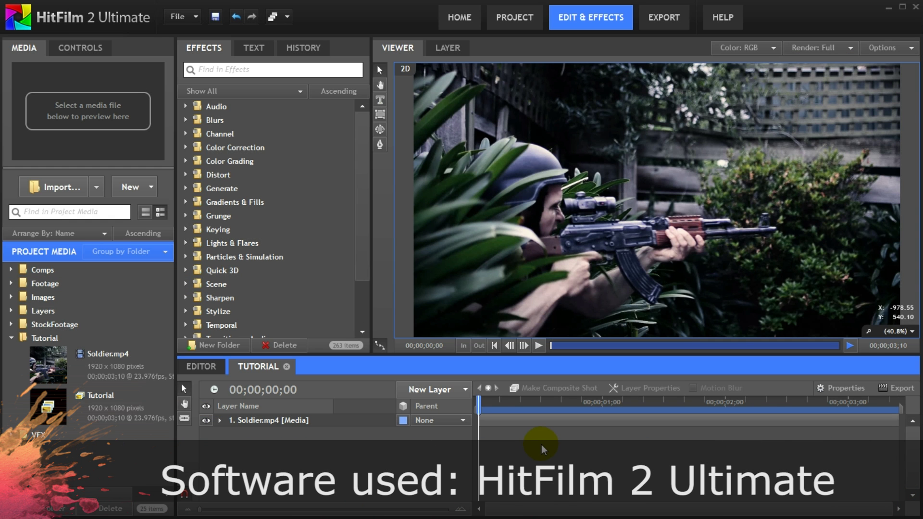
# Find Gunfire by searching 'gunf', drop it onto the timeline, and accept the required camera
pyautogui.moveTo(486, 403)
pyautogui.mouseDown()
pyautogui.moveTo(479, 404)
pyautogui.moveTo(853, 403)
pyautogui.moveTo(897, 412)
pyautogui.moveTo(479, 406)
pyautogui.mouseUp()
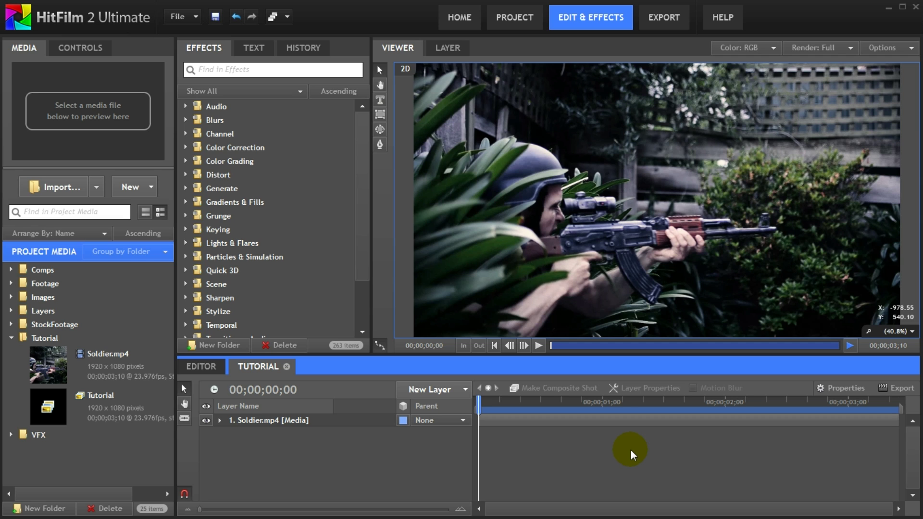
pyautogui.click(244, 67)
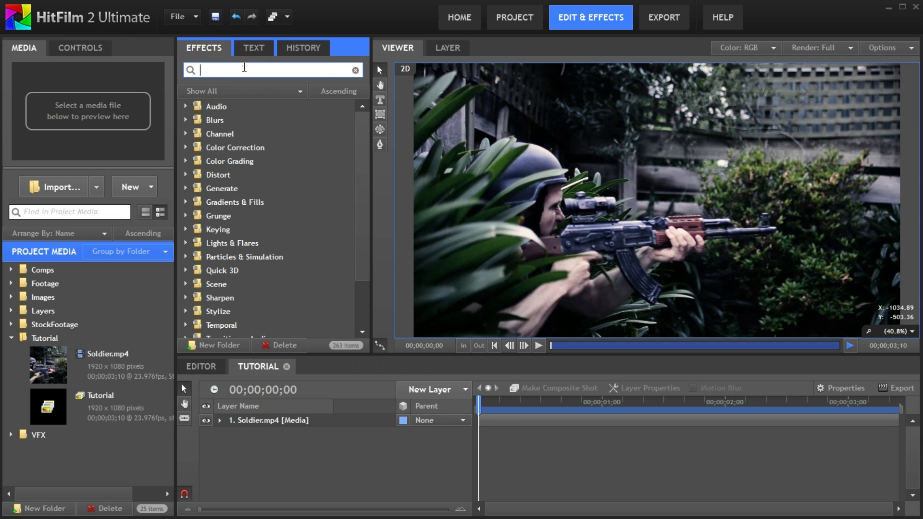
pyautogui.write('gunfi')
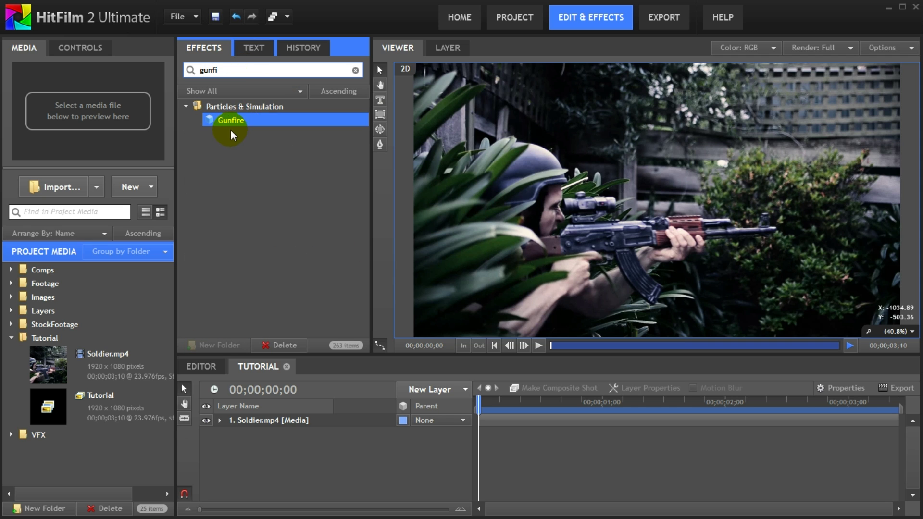
pyautogui.moveTo(231, 129); pyautogui.dragTo(271, 419)
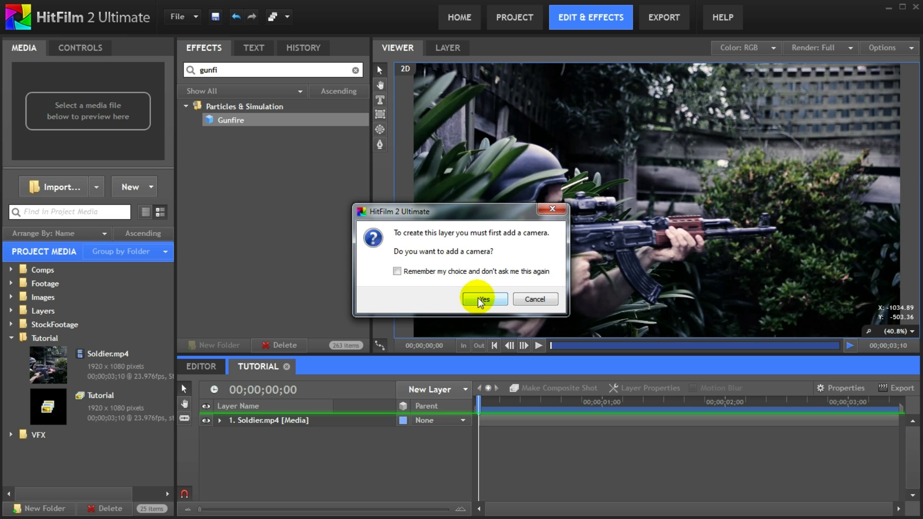
pyautogui.click(484, 299)
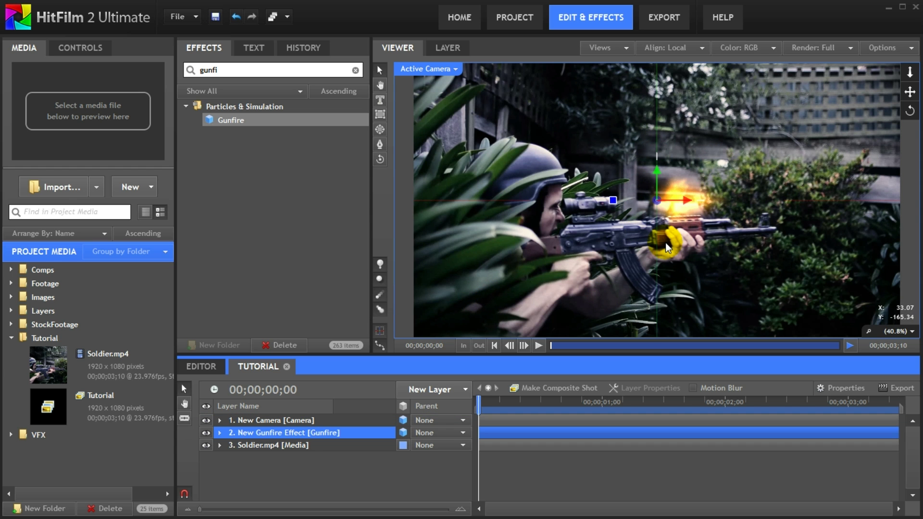
# Hide Soldier.mp4, then orbit and pan the viewer to see the muzzle flash over the 3D grid
pyautogui.click(206, 445)
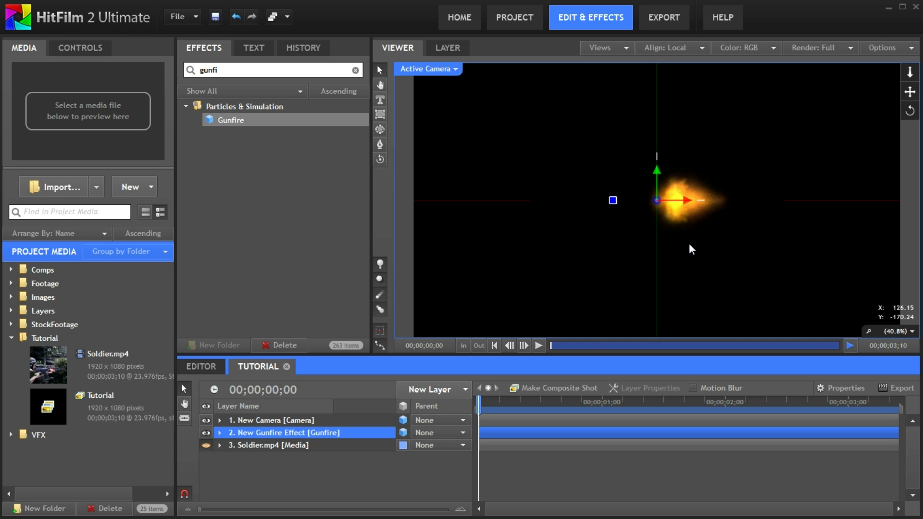
pyautogui.click(910, 72)
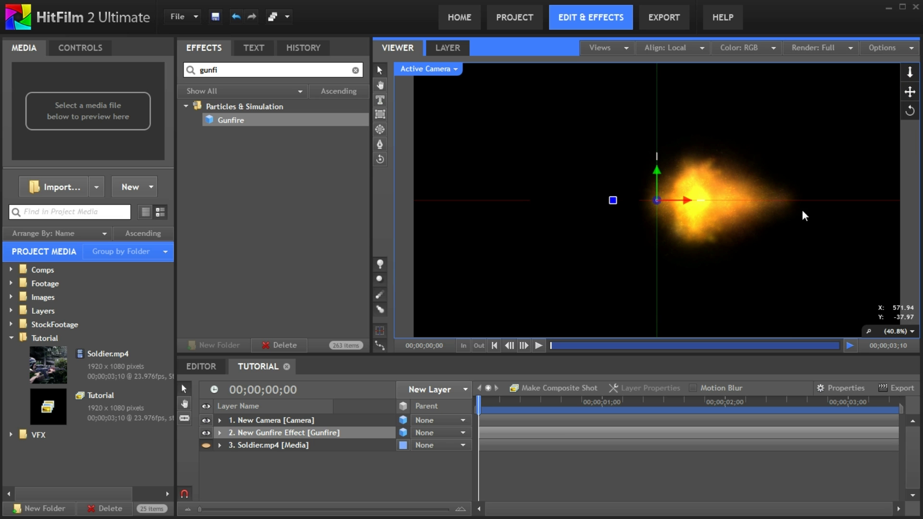
pyautogui.moveTo(731, 218); pyautogui.dragTo(418, 163)
pyautogui.moveTo(912, 99); pyautogui.dragTo(716, 98)
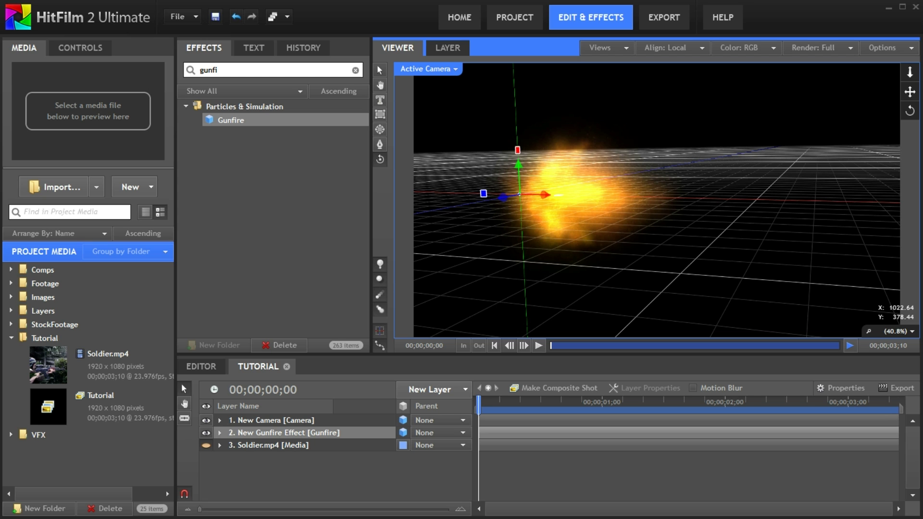
# Select the Gunfire layer and expand its Appearance properties in Controls
pyautogui.click(269, 432)
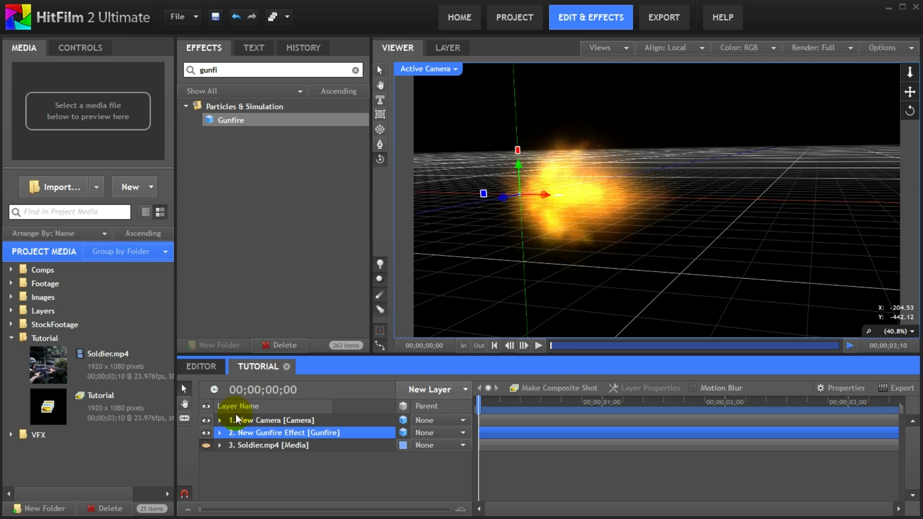
pyautogui.click(81, 48)
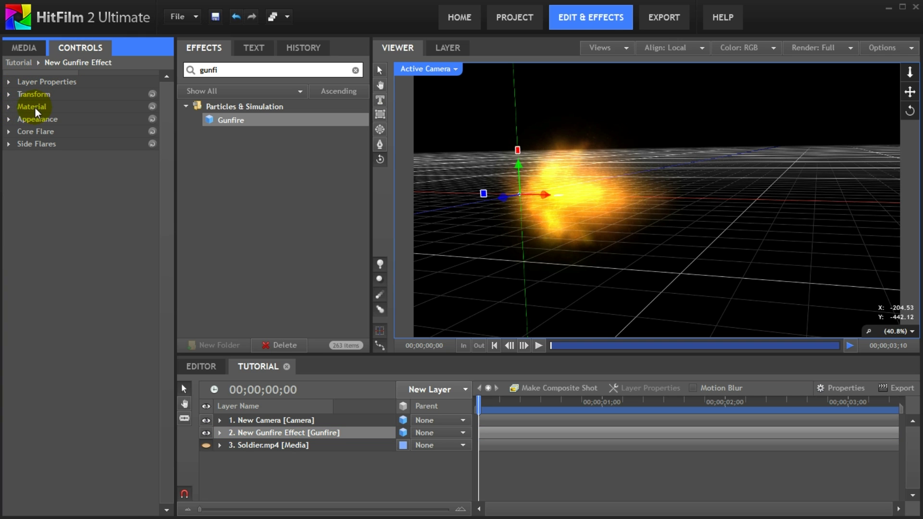
pyautogui.click(10, 120)
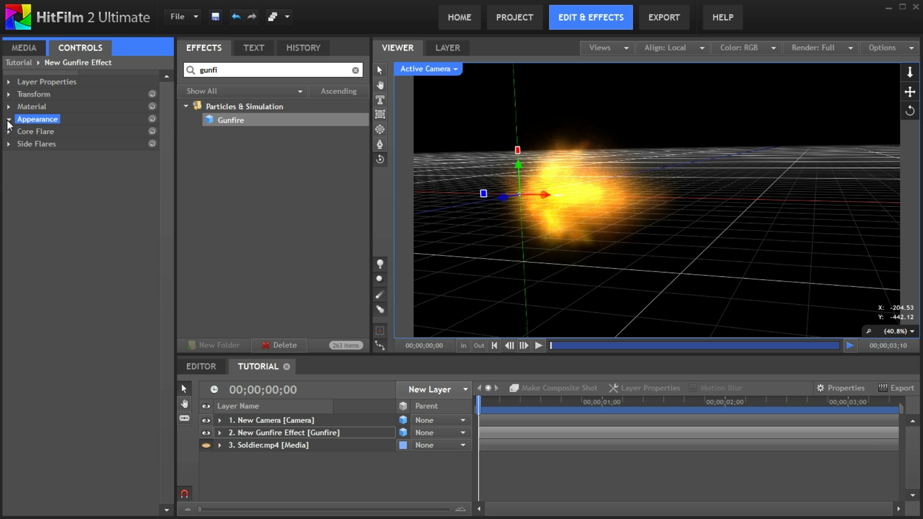
pyautogui.click(9, 119)
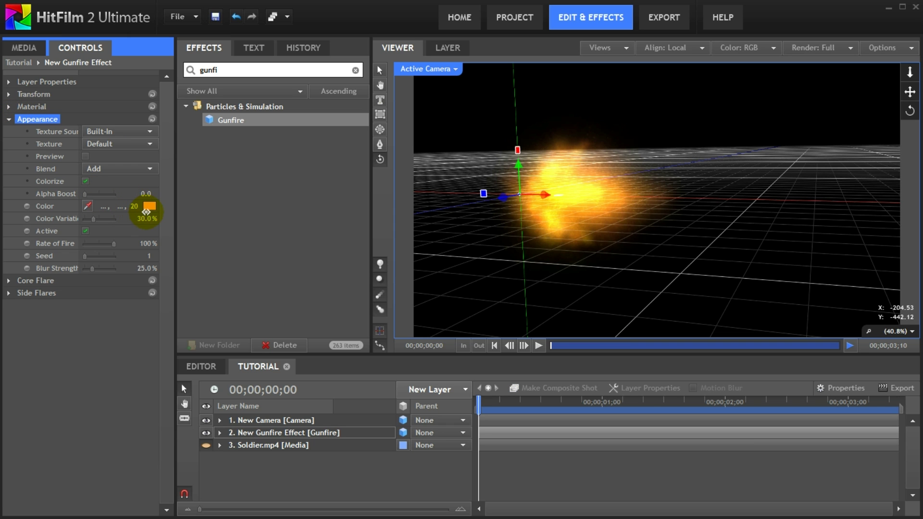
# Try a red flash colour, then undo it back to the original orange
pyautogui.click(150, 207)
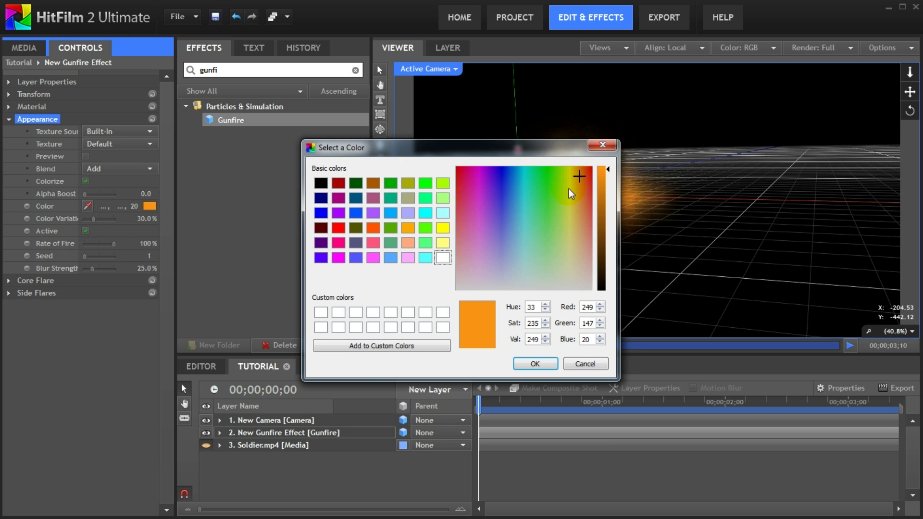
pyautogui.moveTo(580, 179); pyautogui.dragTo(393, 176)
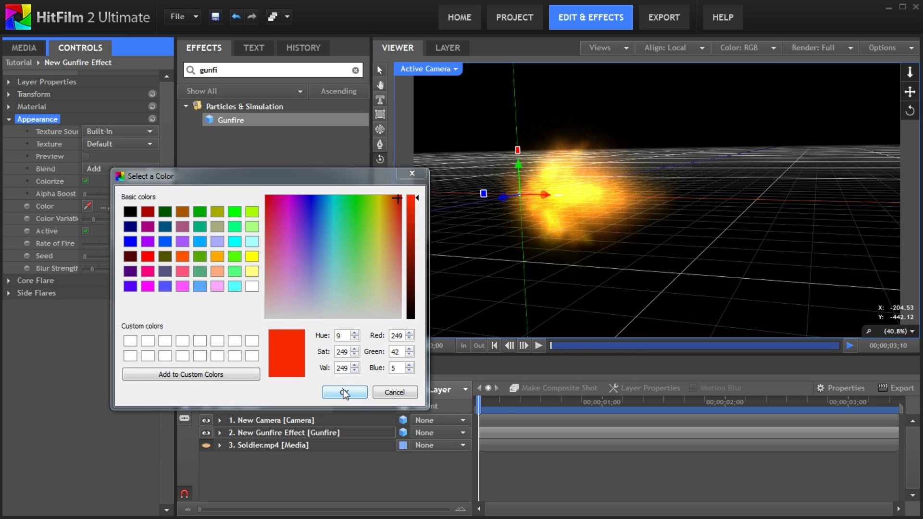
pyautogui.click(339, 390)
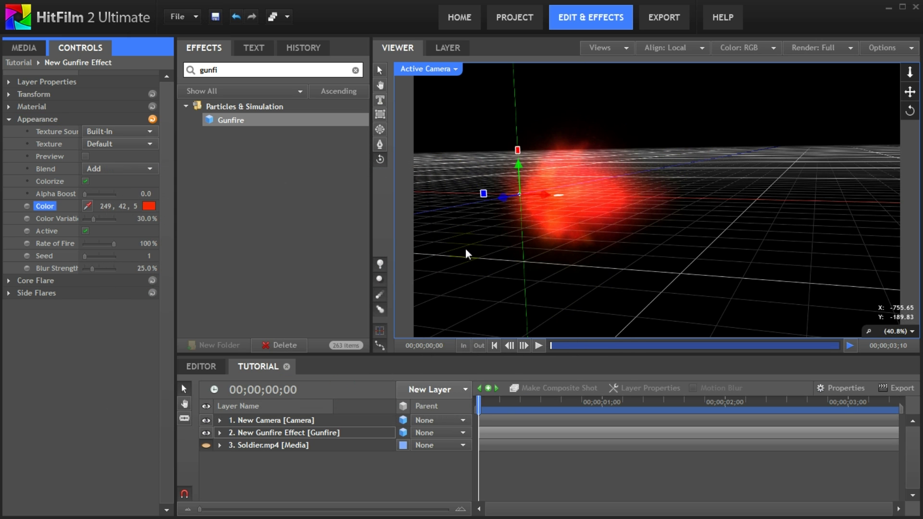
pyautogui.hotkey('ctrl', 'z')
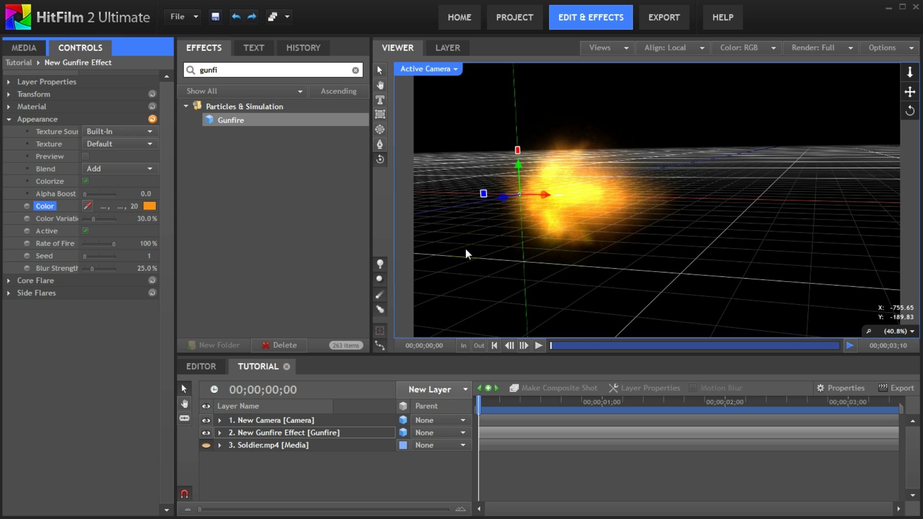
pyautogui.click(85, 232)
pyautogui.click(86, 231)
pyautogui.click(86, 231)
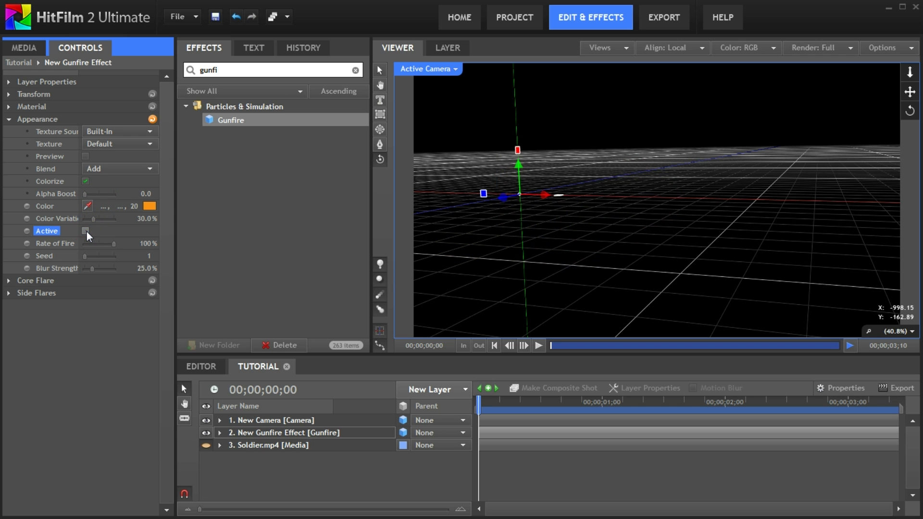
pyautogui.click(85, 231)
pyautogui.click(86, 231)
pyautogui.click(86, 231)
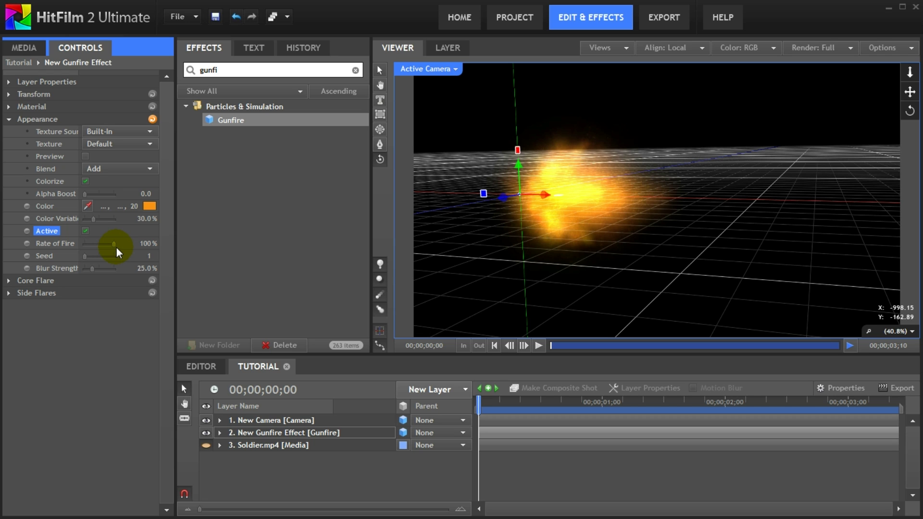
pyautogui.moveTo(483, 406); pyautogui.dragTo(525, 417)
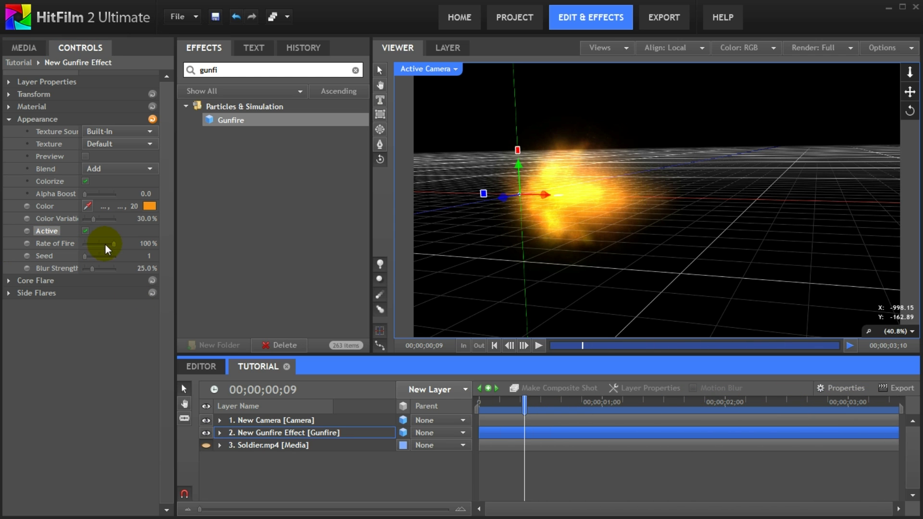
pyautogui.moveTo(113, 243); pyautogui.dragTo(101, 244)
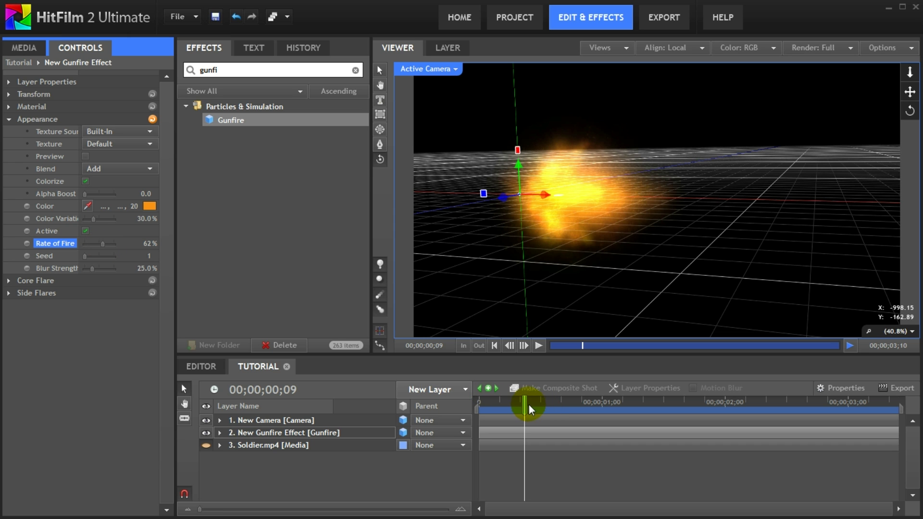
pyautogui.moveTo(529, 406); pyautogui.dragTo(576, 404)
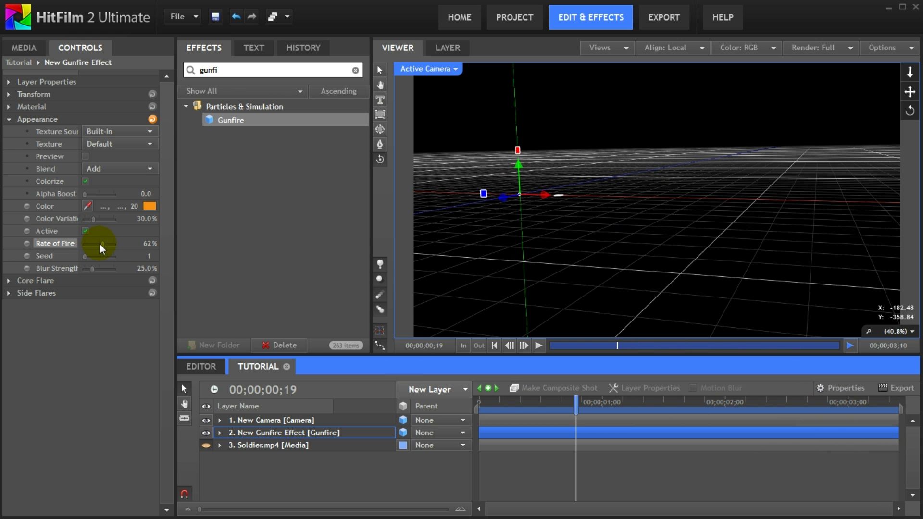
pyautogui.moveTo(100, 244); pyautogui.dragTo(113, 243)
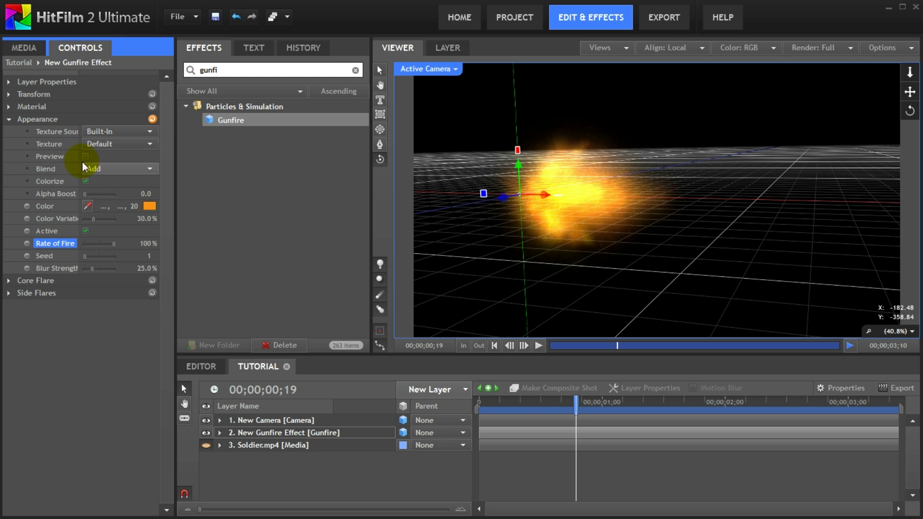
pyautogui.click(9, 120)
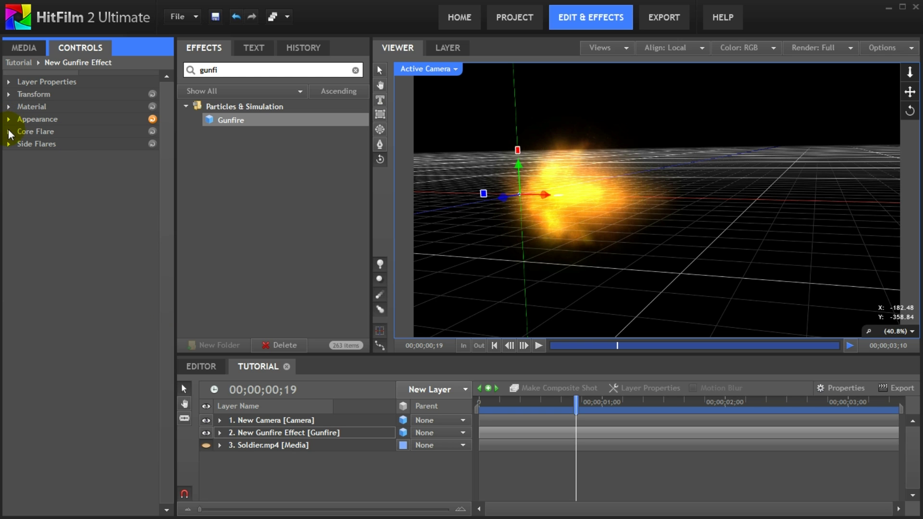
# Expand Core Flare and raise its Scale to 104% and Primary Num to 227
pyautogui.click(9, 131)
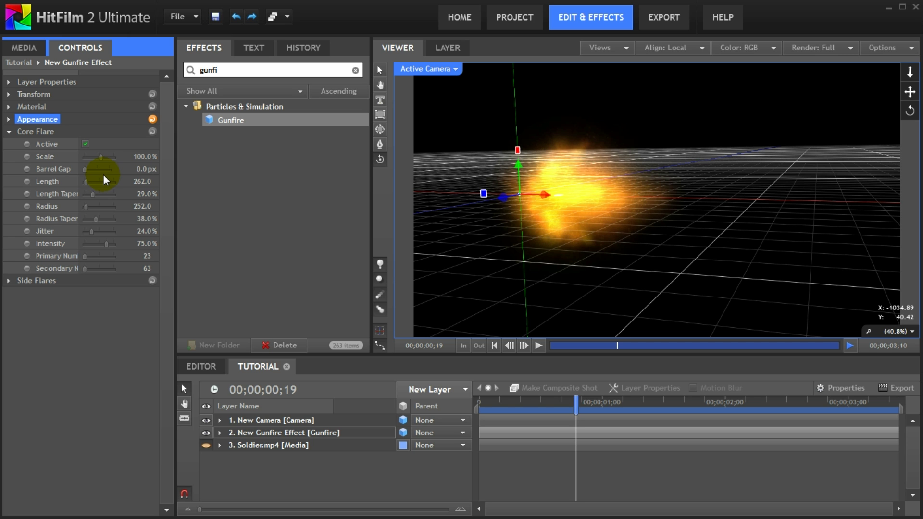
pyautogui.moveTo(145, 156); pyautogui.dragTo(321, 195)
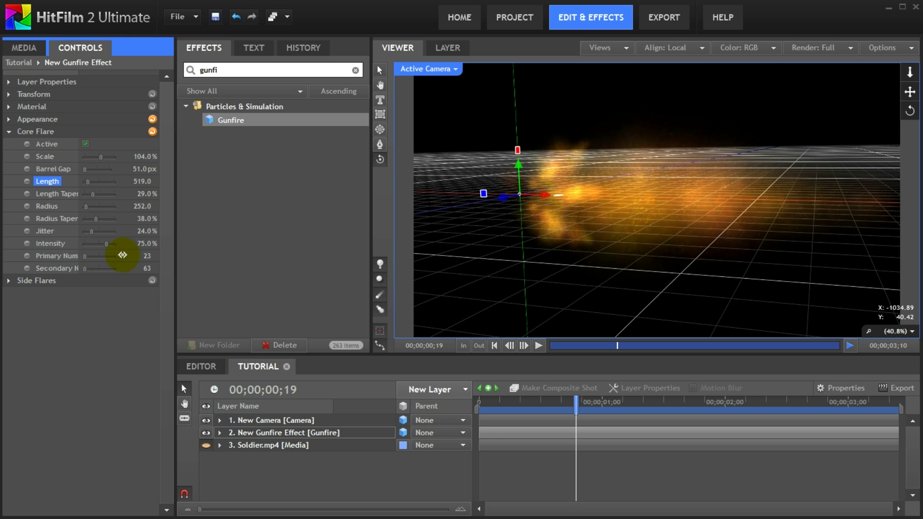
pyautogui.moveTo(148, 256); pyautogui.dragTo(329, 256)
# Lengthen the core flare greatly, raise Primary Num to 1455, radius taper 100%, radius 104
pyautogui.moveTo(910, 73); pyautogui.dragTo(910, 72)
pyautogui.moveTo(140, 181); pyautogui.dragTo(362, 187)
pyautogui.moveTo(910, 92); pyautogui.dragTo(879, 108)
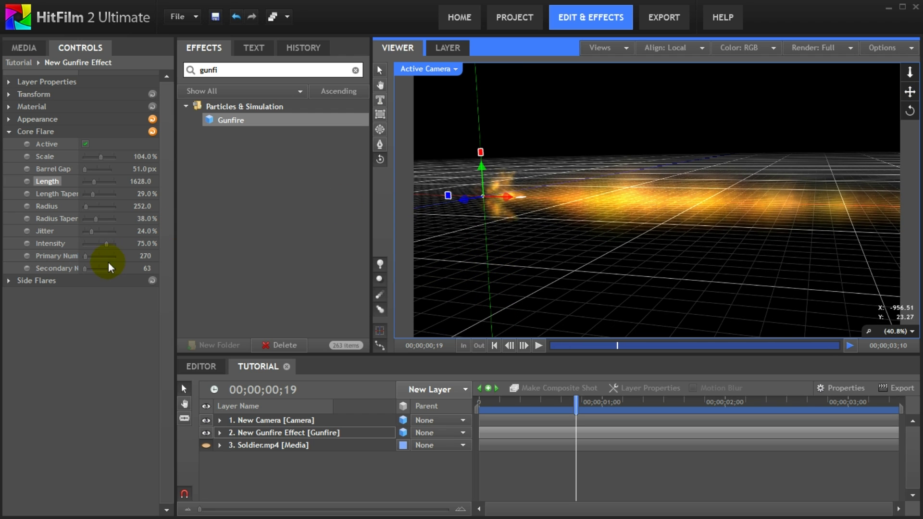
pyautogui.moveTo(145, 256); pyautogui.dragTo(706, 237)
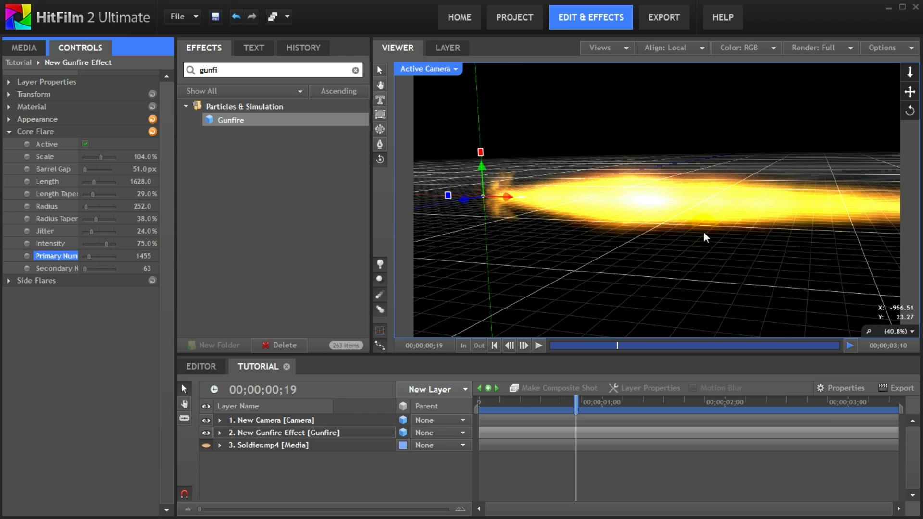
pyautogui.moveTo(145, 193); pyautogui.dragTo(86, 198)
pyautogui.moveTo(148, 218); pyautogui.dragTo(199, 220)
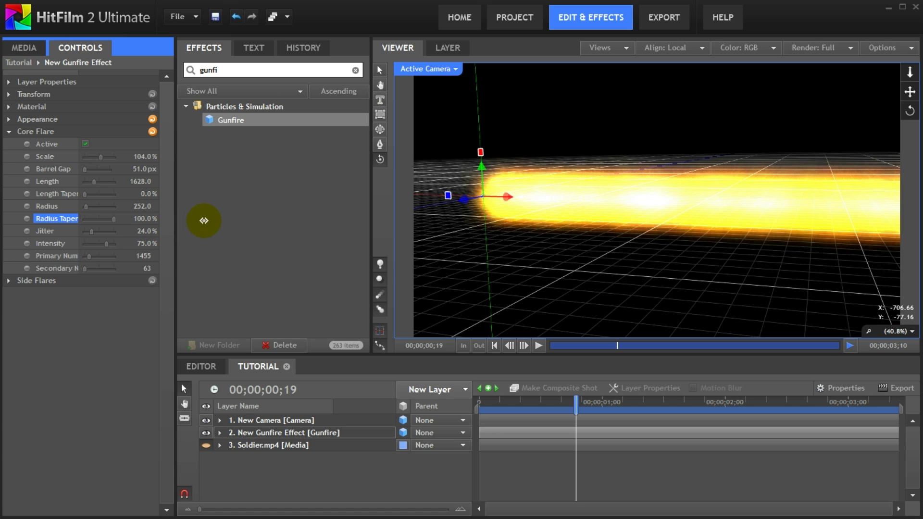
pyautogui.moveTo(141, 206); pyautogui.dragTo(65, 210)
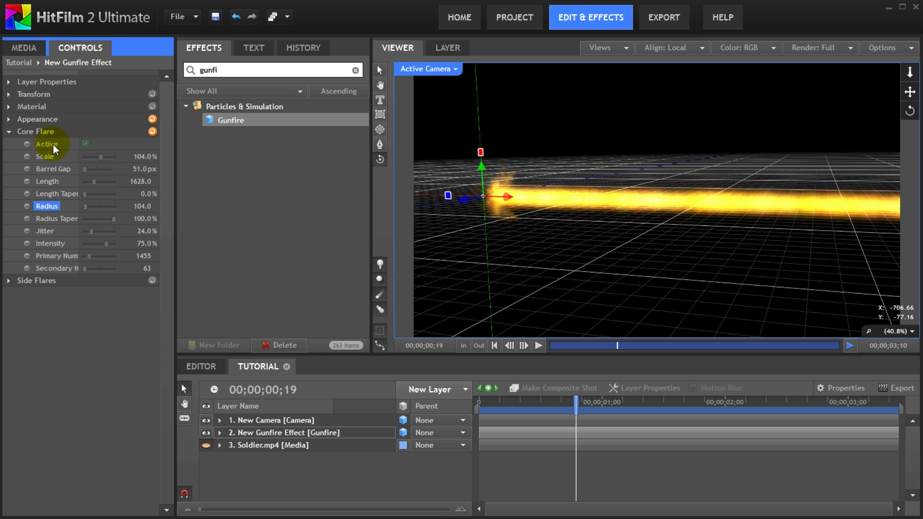
# Change the flash colour to cyan-blue (0,170,255)
pyautogui.click(10, 119)
pyautogui.click(150, 206)
pyautogui.click(390, 213)
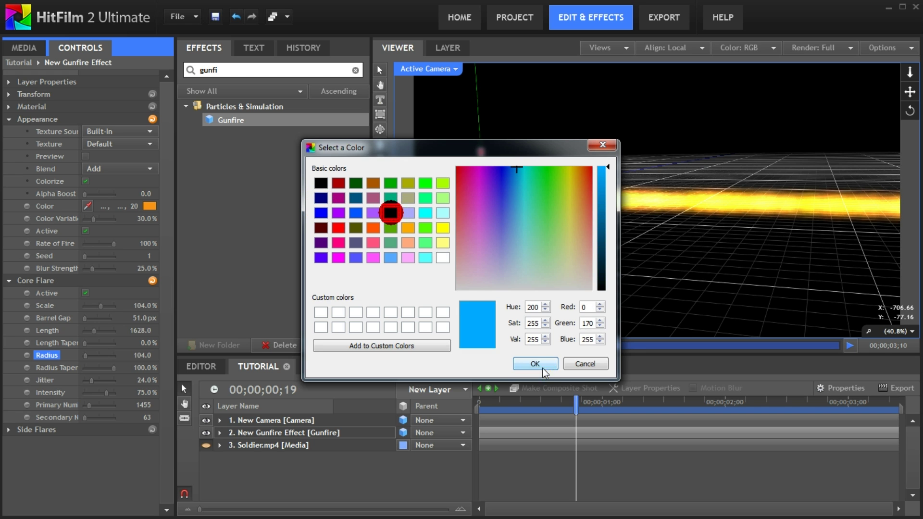
pyautogui.click(535, 364)
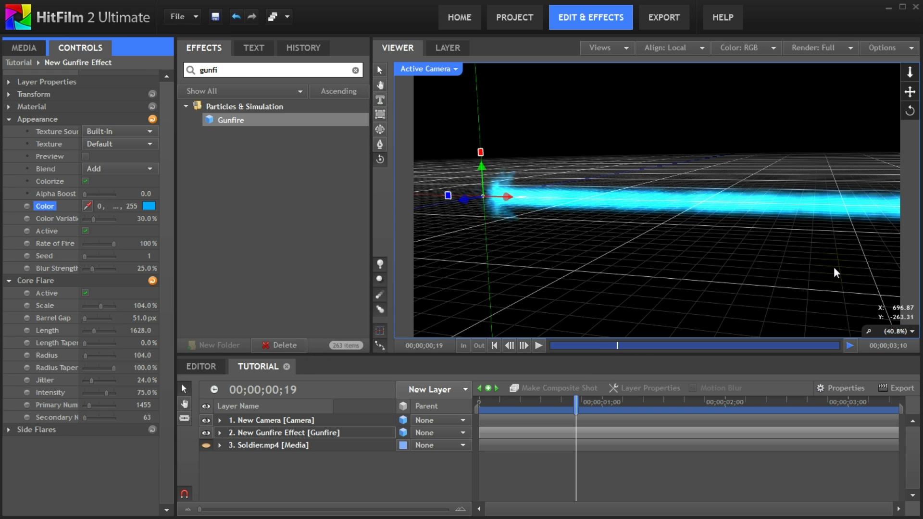
# Reset Appearance and Core Flare to their orange defaults and switch the core flare off
pyautogui.click(151, 119)
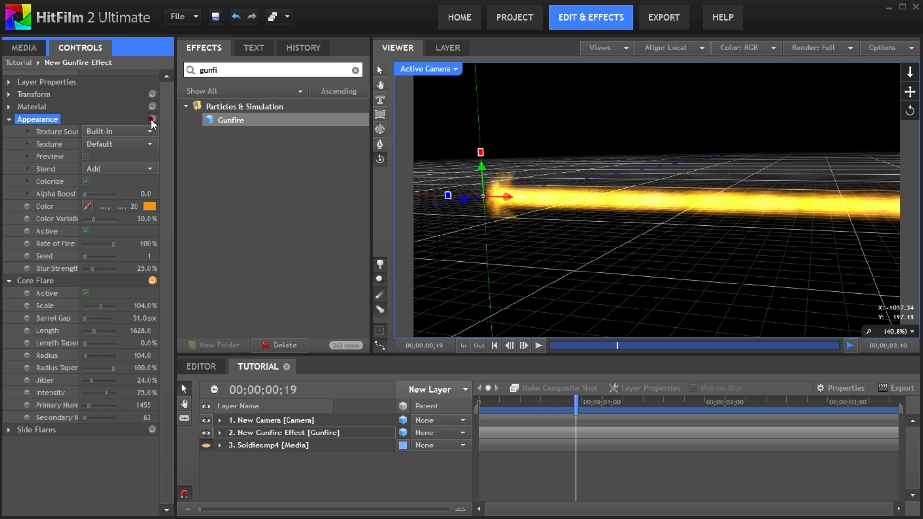
pyautogui.click(153, 282)
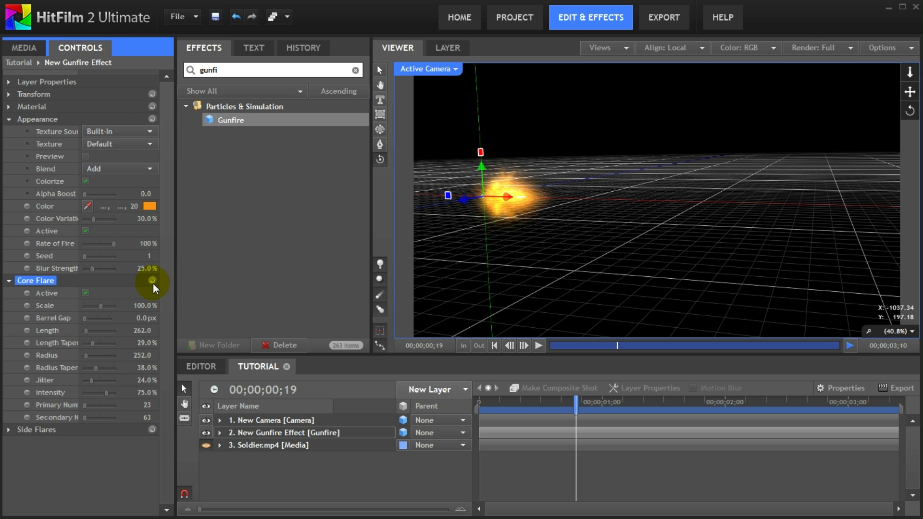
pyautogui.moveTo(910, 91); pyautogui.dragTo(333, 272)
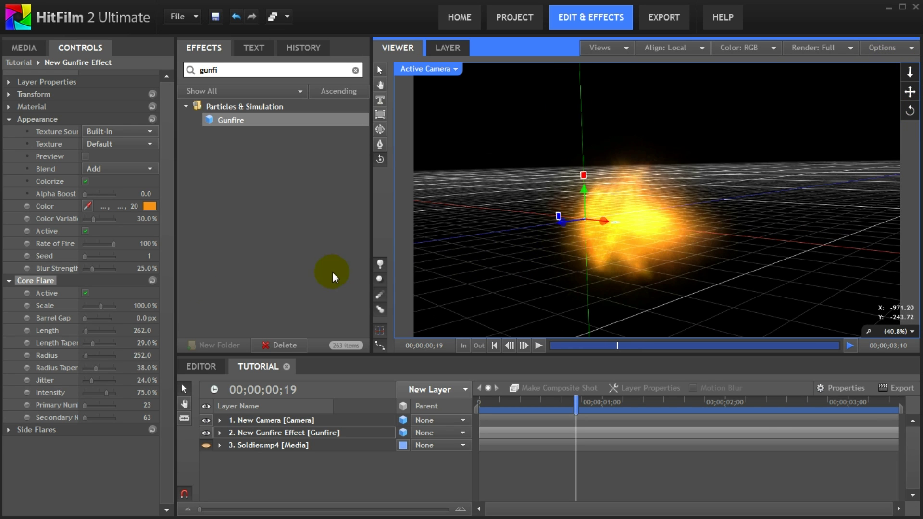
pyautogui.click(85, 294)
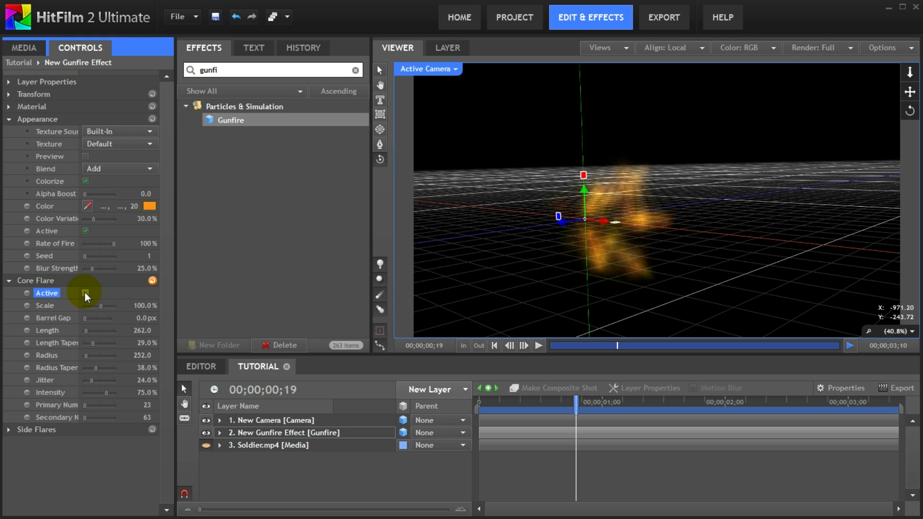
# Expand Side Flares and raise their Primary Number to 400
pyautogui.click(36, 429)
pyautogui.click(9, 429)
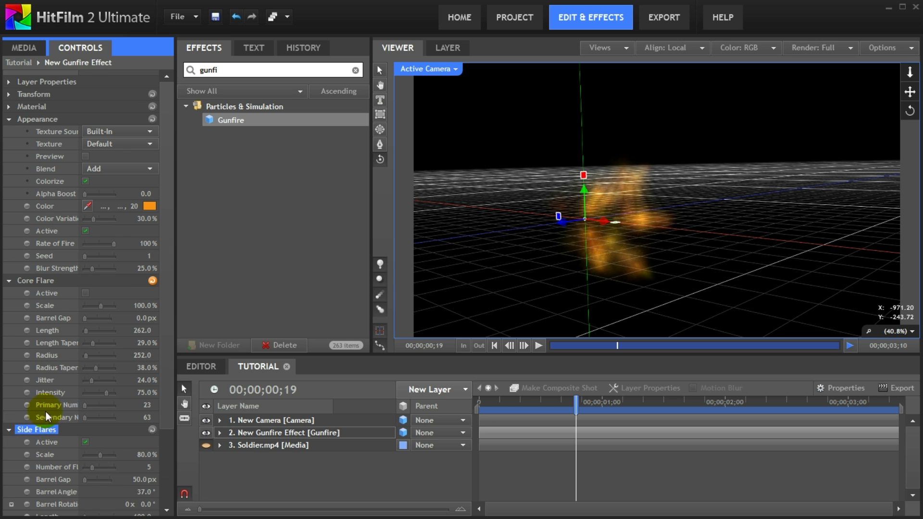
pyautogui.scroll(-3, 79, 427)
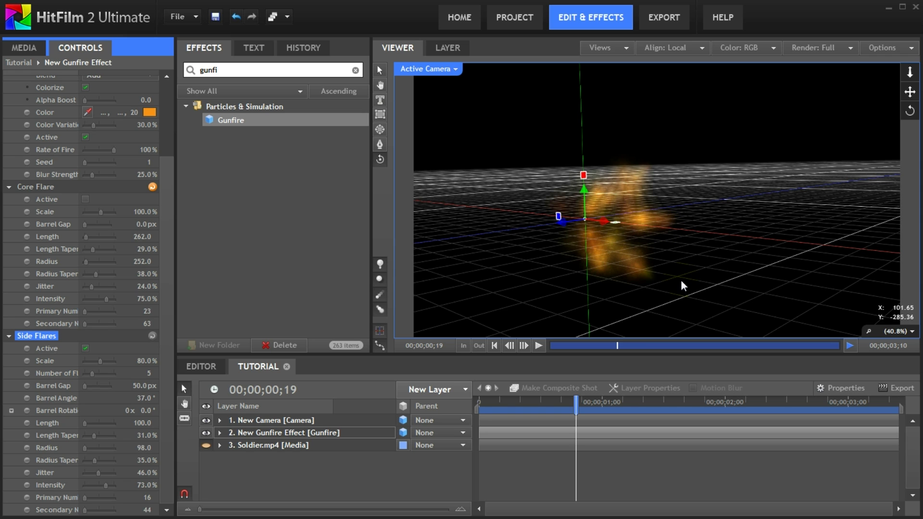
pyautogui.click(298, 344)
pyautogui.moveTo(85, 500); pyautogui.dragTo(86, 499)
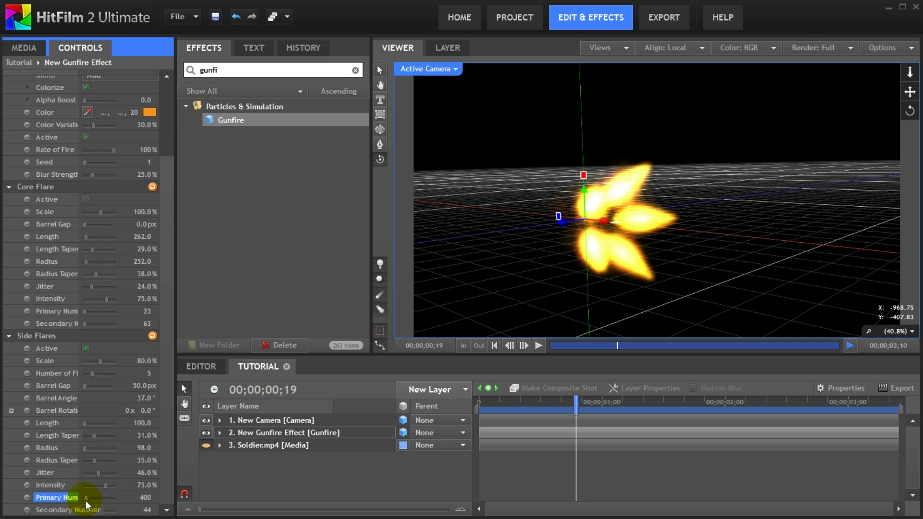
# Set six side flares at a 46° barrel angle, orbiting to check the star shape
pyautogui.click(634, 232)
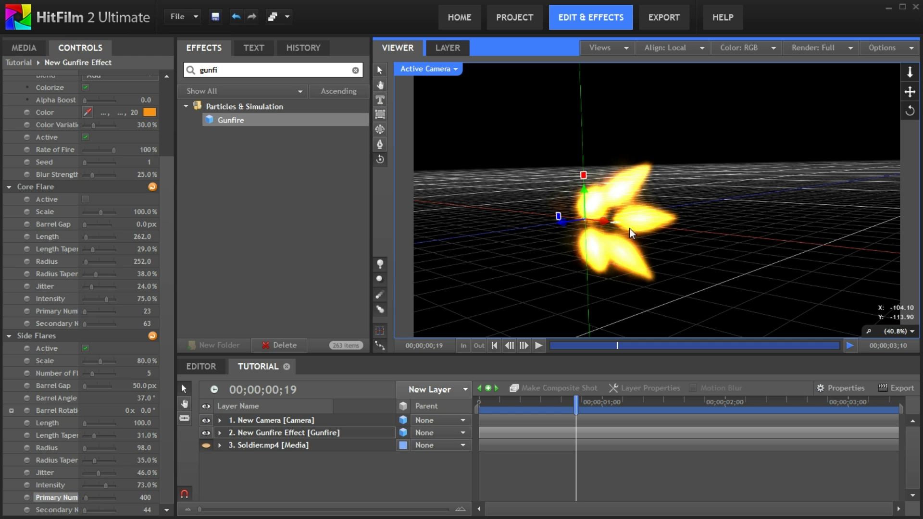
pyautogui.moveTo(629, 229); pyautogui.dragTo(556, 234)
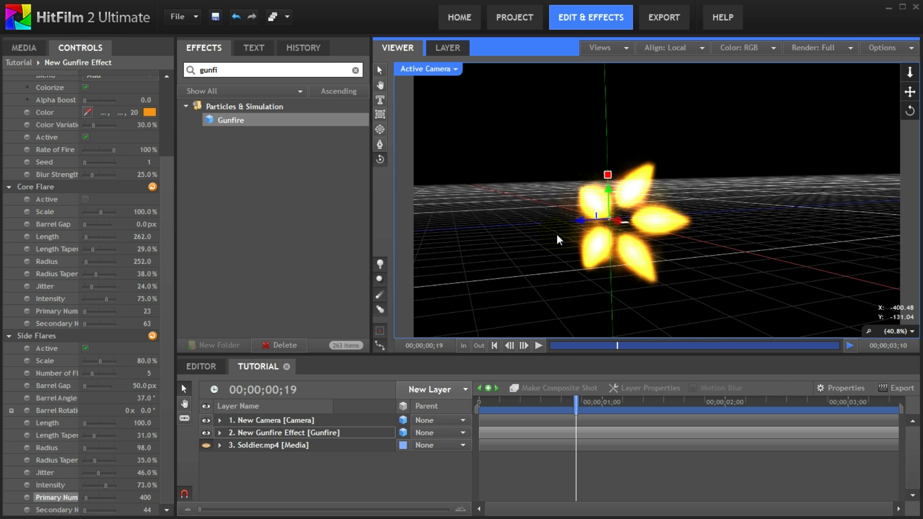
pyautogui.moveTo(147, 411); pyautogui.dragTo(165, 388)
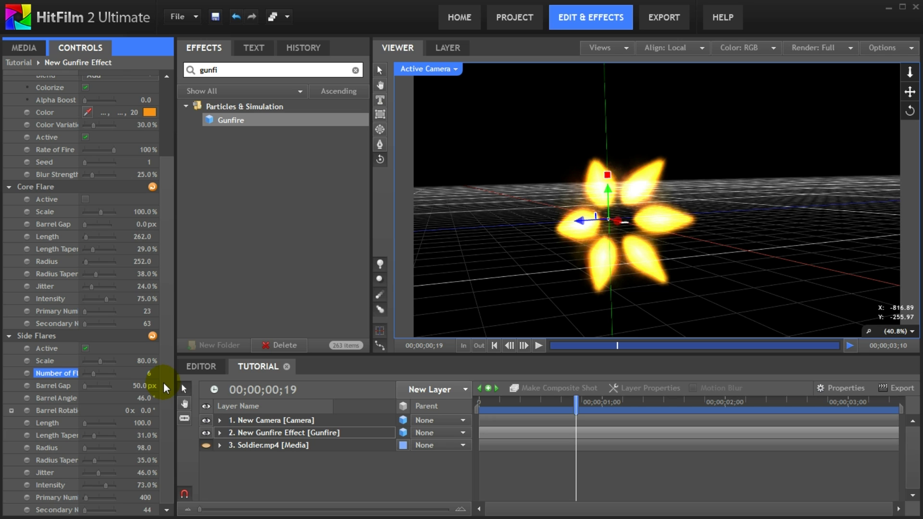
pyautogui.moveTo(166, 389); pyautogui.dragTo(165, 389)
pyautogui.click(456, 69)
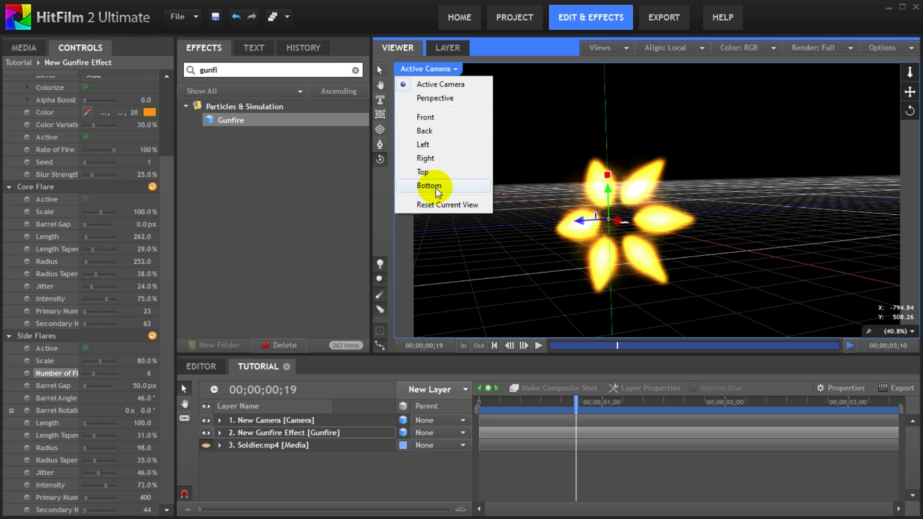
# Reset the view, delete the test Gunfire layer, and make Soldier.mp4 visible again
pyautogui.click(432, 204)
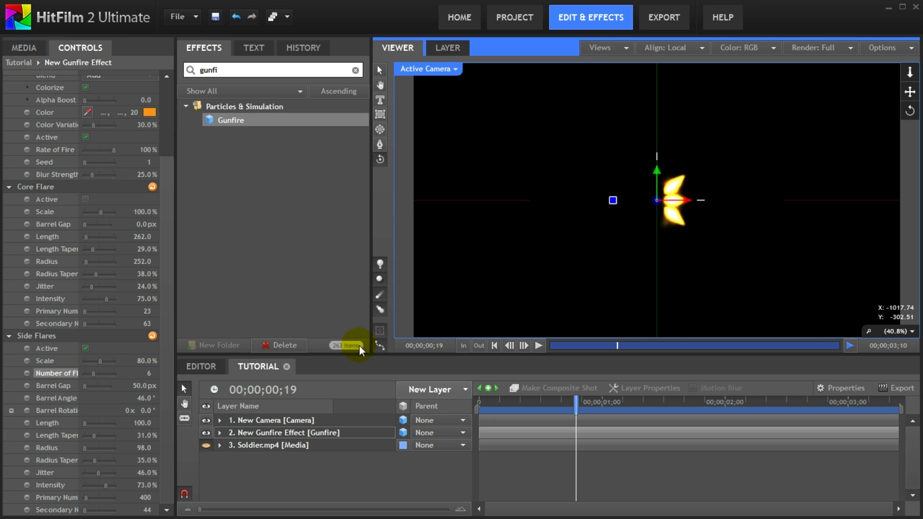
pyautogui.click(290, 434)
pyautogui.press('Delete')
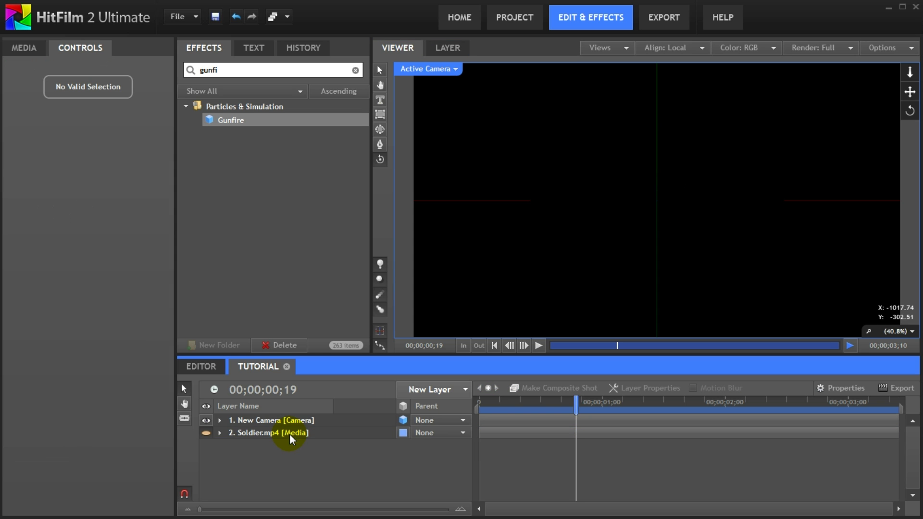
pyautogui.click(206, 433)
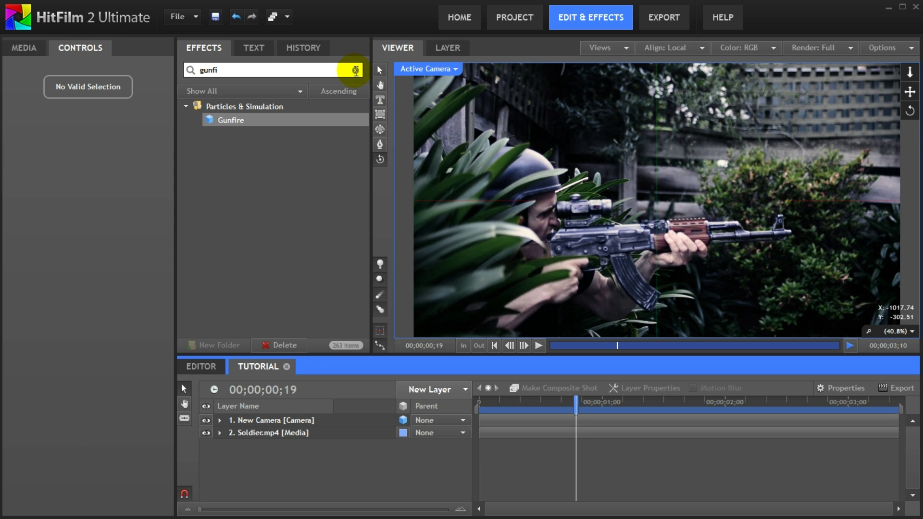
# Broaden the effects search to 'gun' and select the Presets folder listing Tommy Gun presets
pyautogui.click(334, 70)
pyautogui.press('BackSpace')
pyautogui.press('BackSpace')
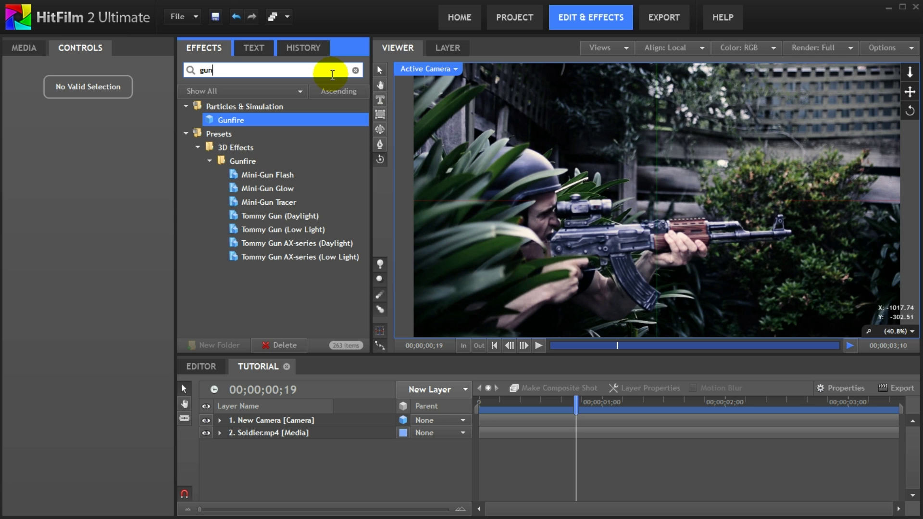
pyautogui.doubleClick(206, 70)
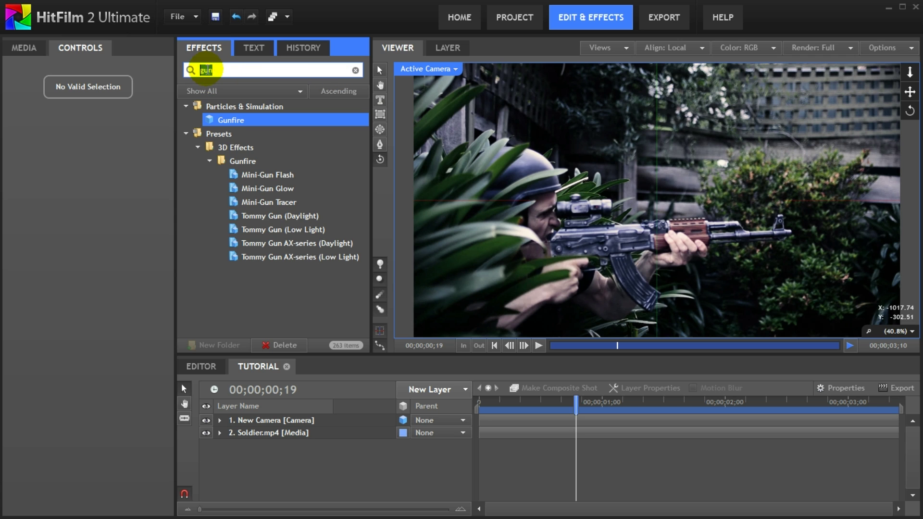
pyautogui.click(222, 134)
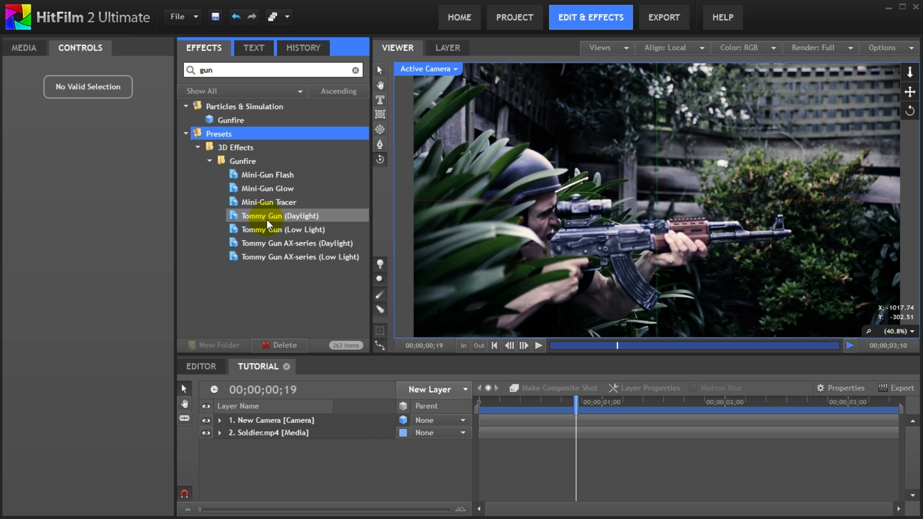
# Add Tommy Gun (Daylight) over the clip; set core flare length 491.5, radius 428, taper 48%
pyautogui.moveTo(266, 218); pyautogui.dragTo(267, 425)
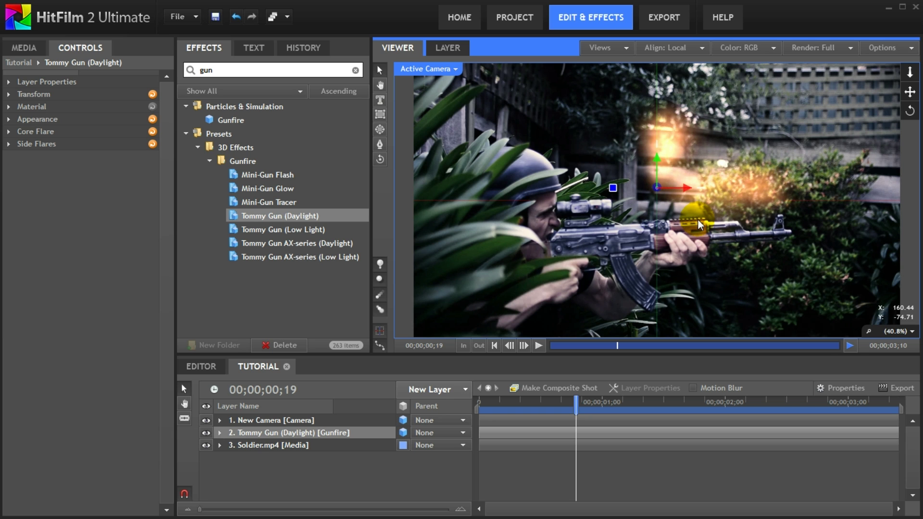
pyautogui.moveTo(697, 218); pyautogui.dragTo(651, 191)
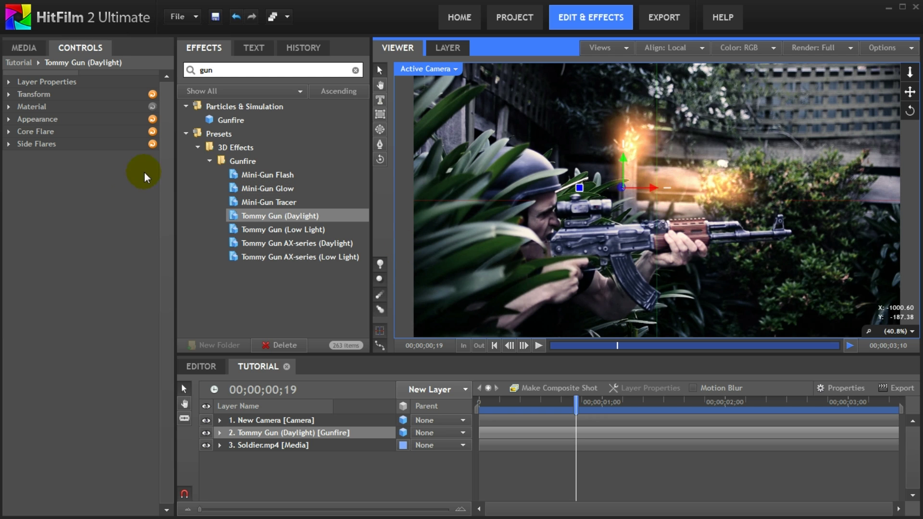
pyautogui.click(10, 131)
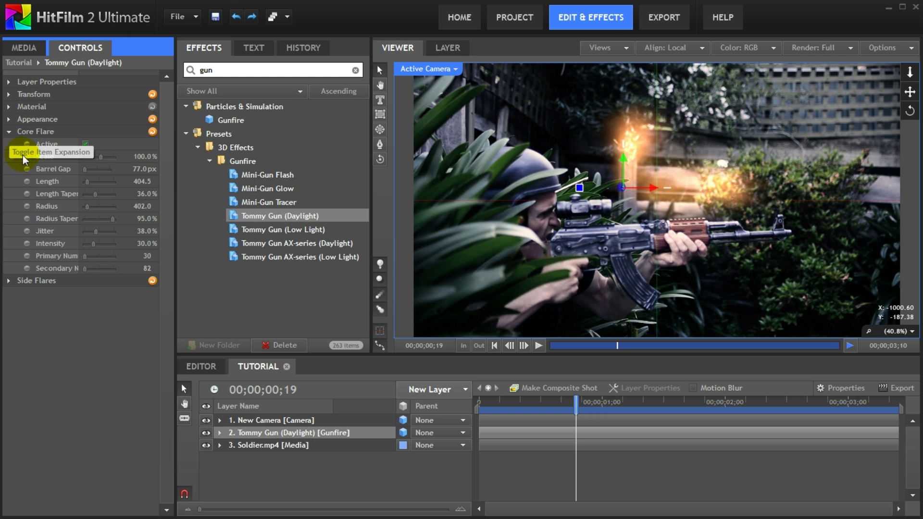
pyautogui.moveTo(147, 256); pyautogui.dragTo(151, 218)
pyautogui.click(148, 218)
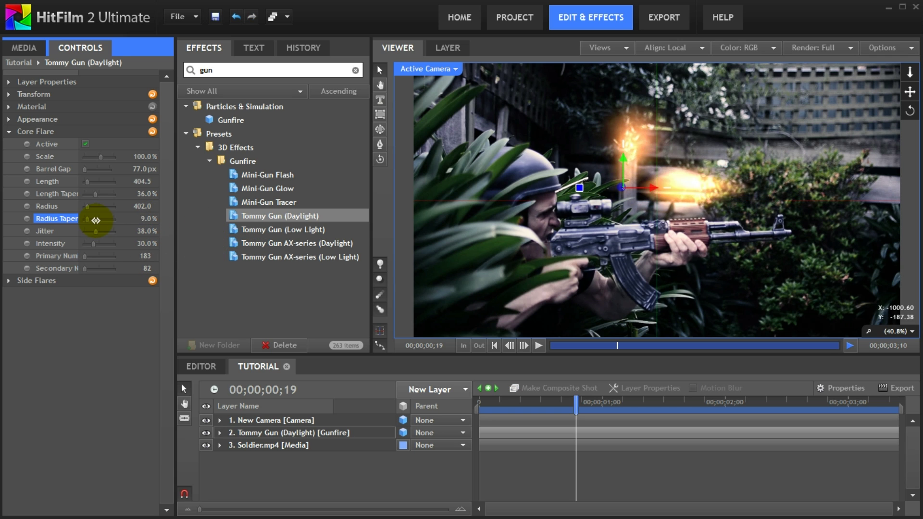
pyautogui.moveTo(95, 220); pyautogui.dragTo(125, 224)
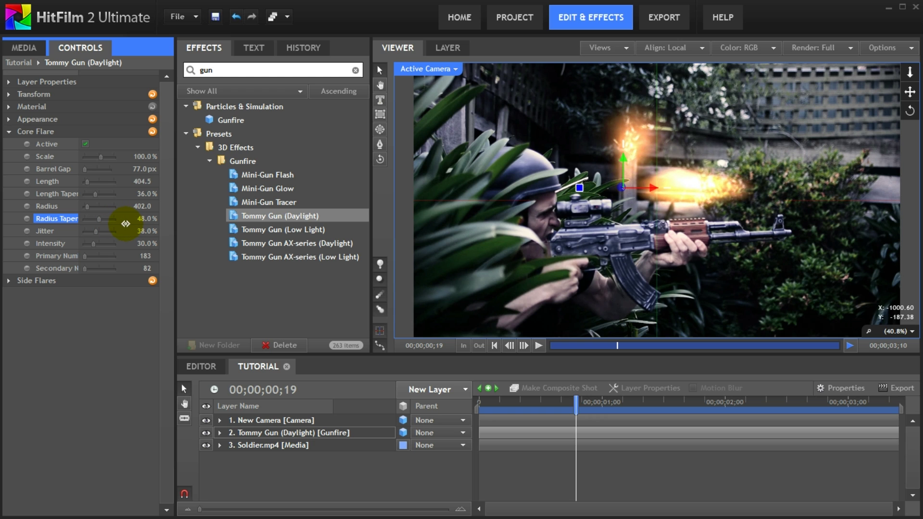
pyautogui.moveTo(140, 181); pyautogui.dragTo(197, 186)
pyautogui.moveTo(142, 206); pyautogui.dragTo(157, 207)
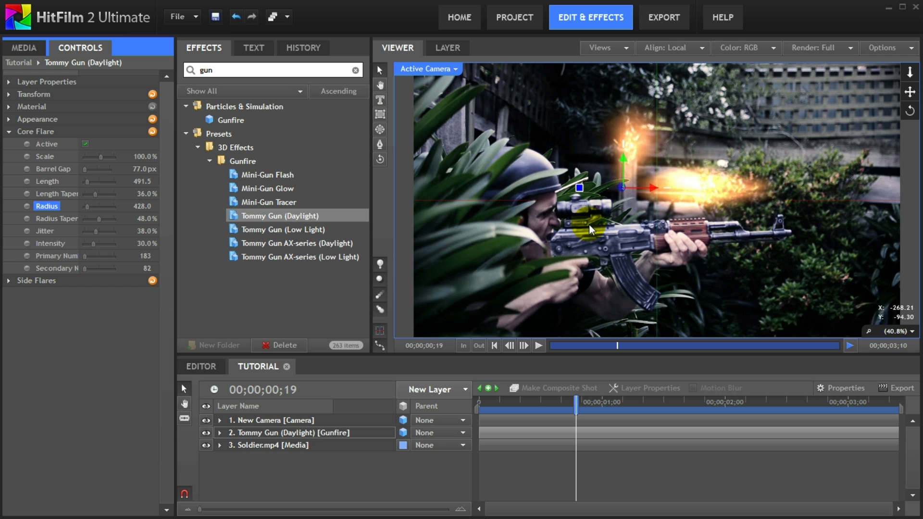
# Set the side flares to Primary Num 78, Length 135, Scale 37% and 2 flares
pyautogui.click(9, 280)
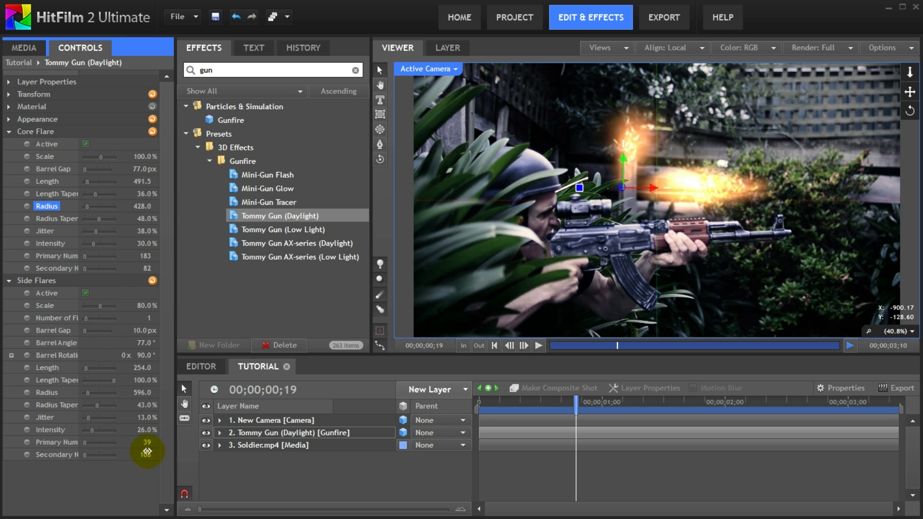
pyautogui.click(148, 442)
pyautogui.moveTo(163, 442); pyautogui.dragTo(167, 441)
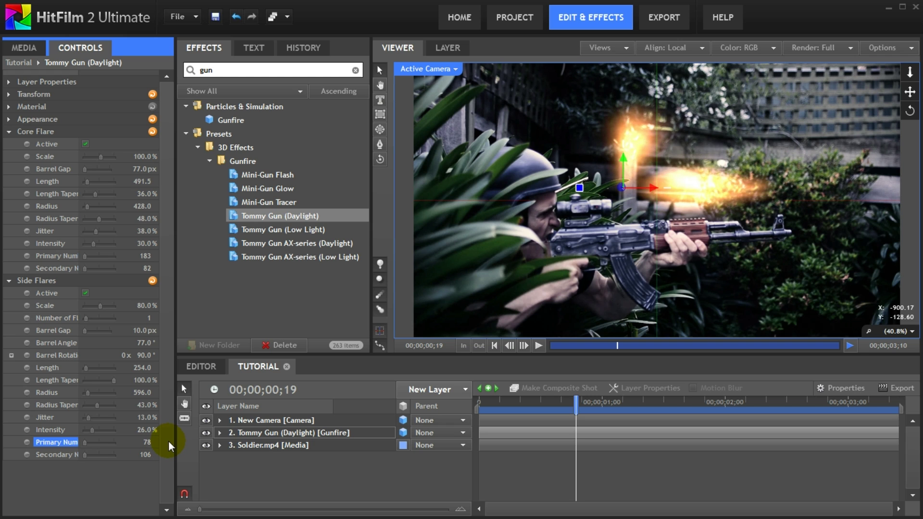
pyautogui.moveTo(149, 309)
pyautogui.mouseDown()
pyautogui.moveTo(115, 306)
pyautogui.moveTo(140, 309)
pyautogui.mouseUp()
pyautogui.moveTo(138, 366); pyautogui.dragTo(76, 373)
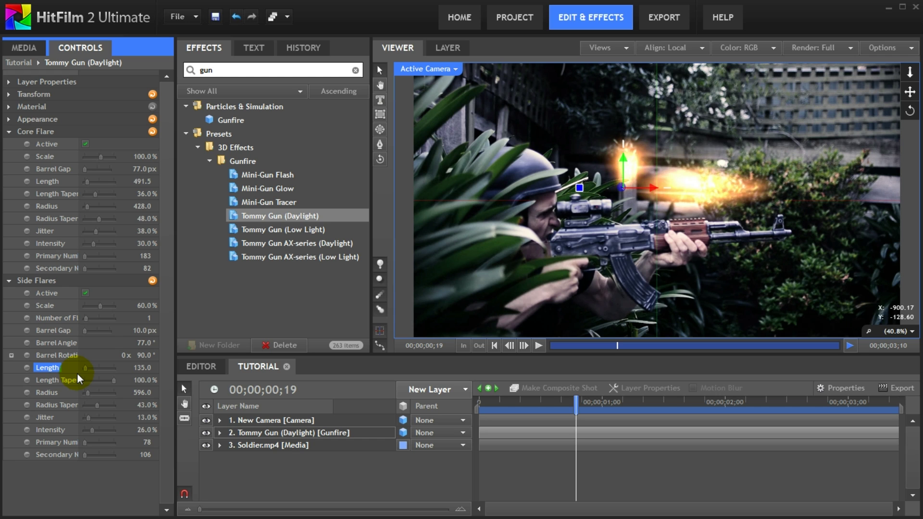
pyautogui.moveTo(144, 307); pyautogui.dragTo(133, 308)
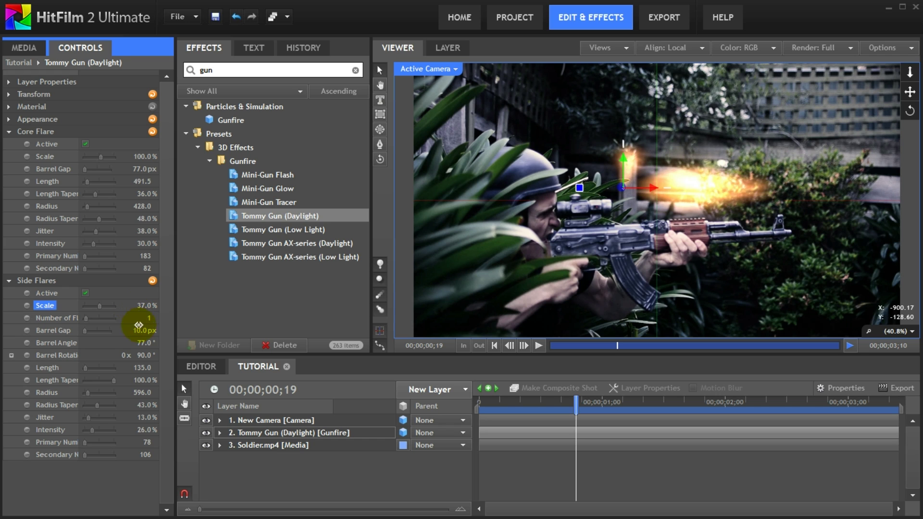
pyautogui.moveTo(149, 320); pyautogui.dragTo(152, 320)
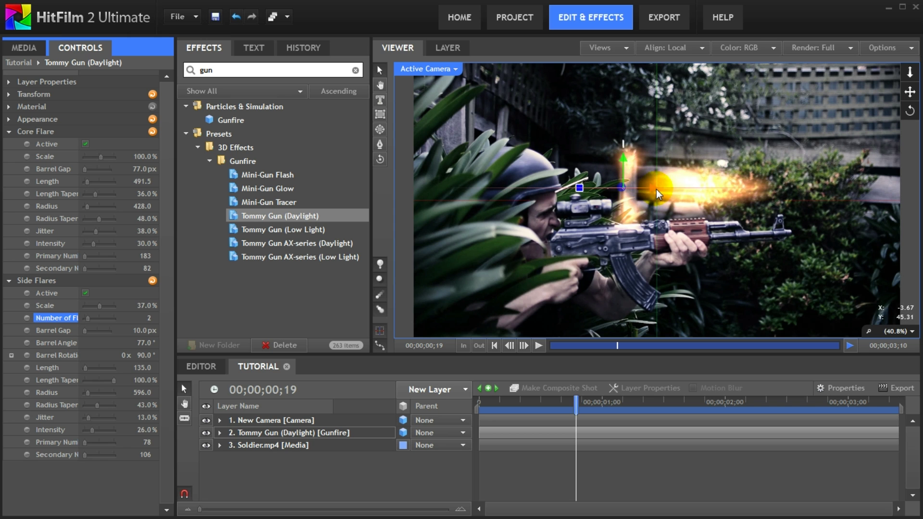
# Move and tilt the flash onto the rifle muzzle, aligned with the barrel
pyautogui.moveTo(651, 190); pyautogui.dragTo(830, 186)
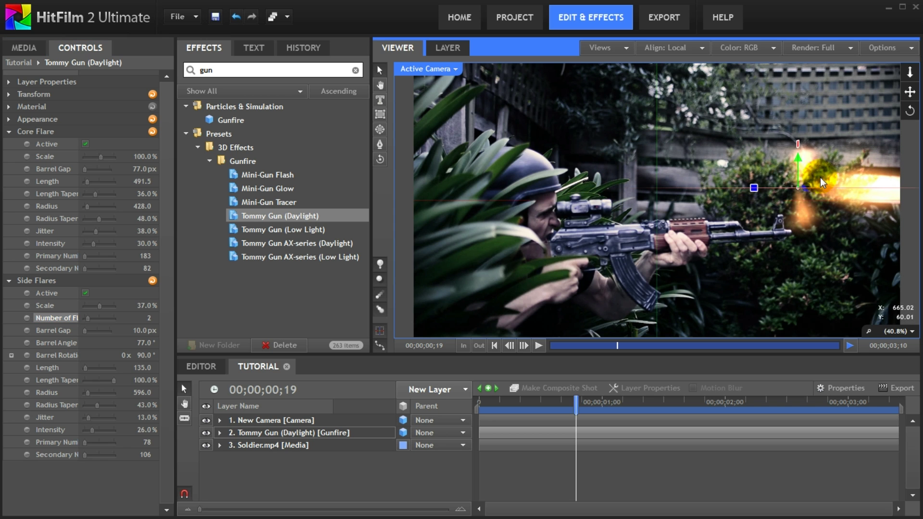
pyautogui.moveTo(798, 160); pyautogui.dragTo(820, 231)
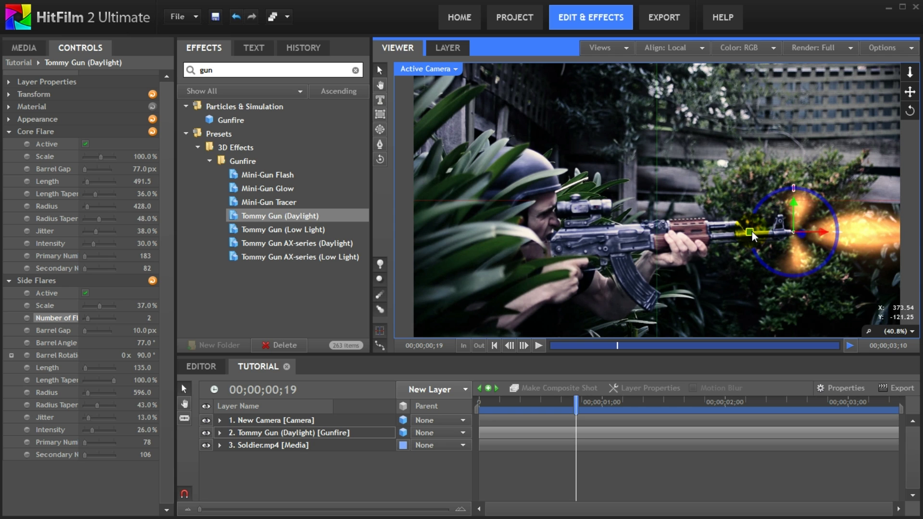
pyautogui.moveTo(751, 232); pyautogui.dragTo(752, 234)
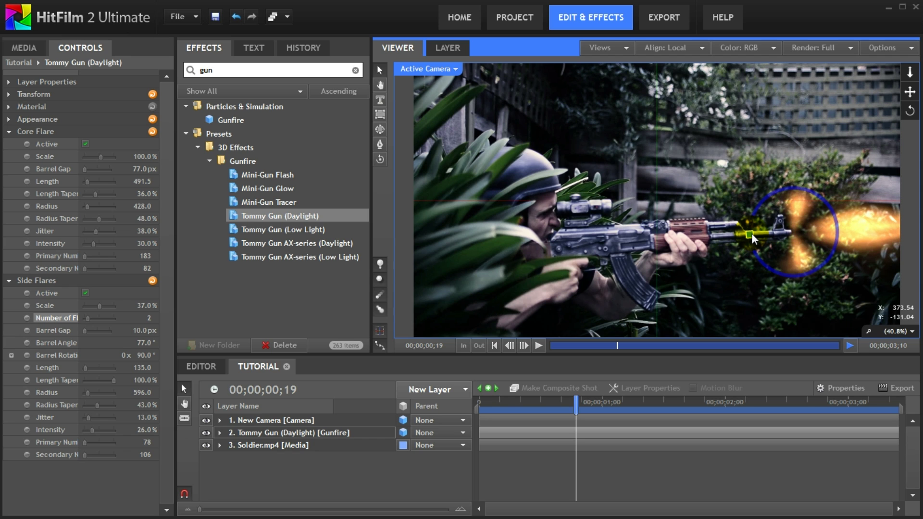
pyautogui.moveTo(752, 235); pyautogui.dragTo(752, 234)
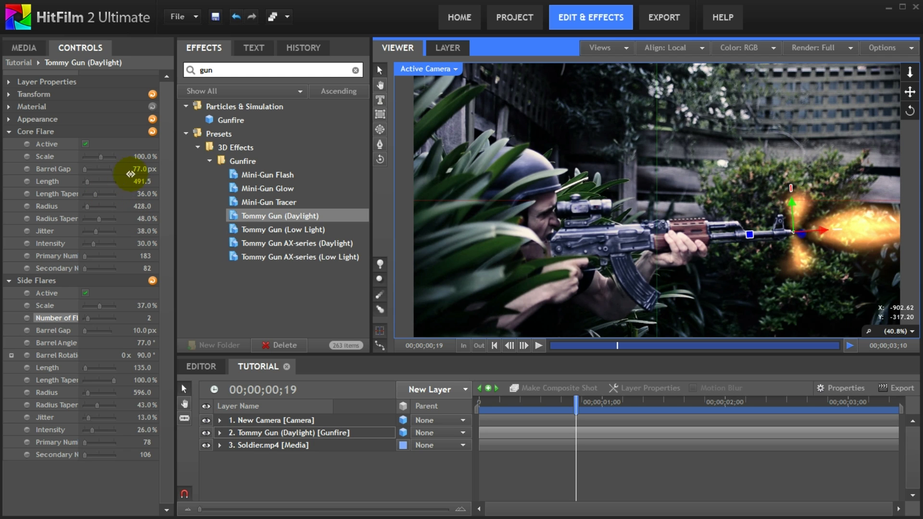
# Set Barrel Gap to 44 px and side flares to 31% scale, length 87, then reselect Tommy Gun
pyautogui.moveTo(140, 169)
pyautogui.mouseDown()
pyautogui.moveTo(115, 175)
pyautogui.moveTo(134, 184)
pyautogui.mouseUp()
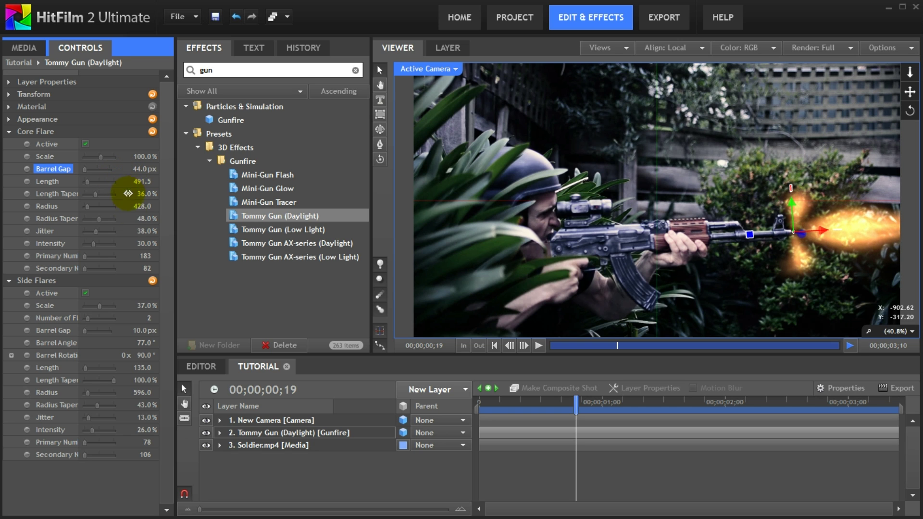
pyautogui.moveTo(147, 307); pyautogui.dragTo(115, 369)
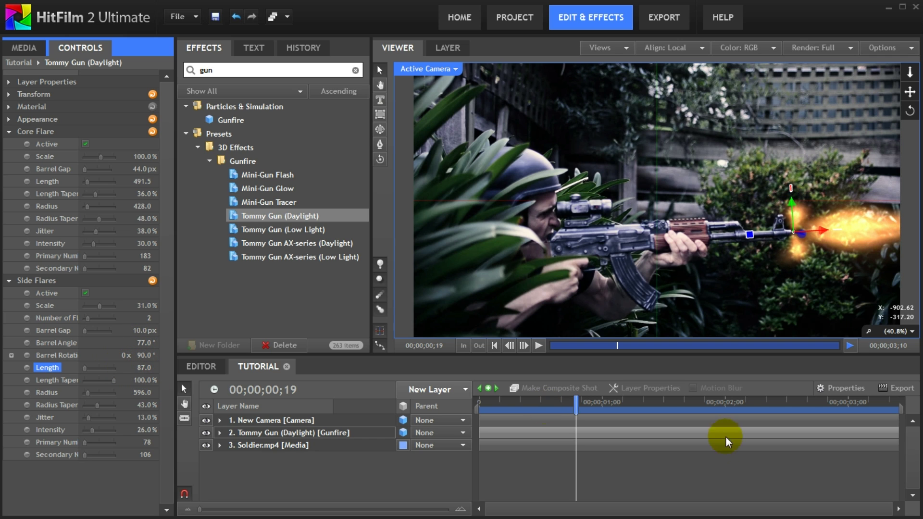
pyautogui.click(821, 232)
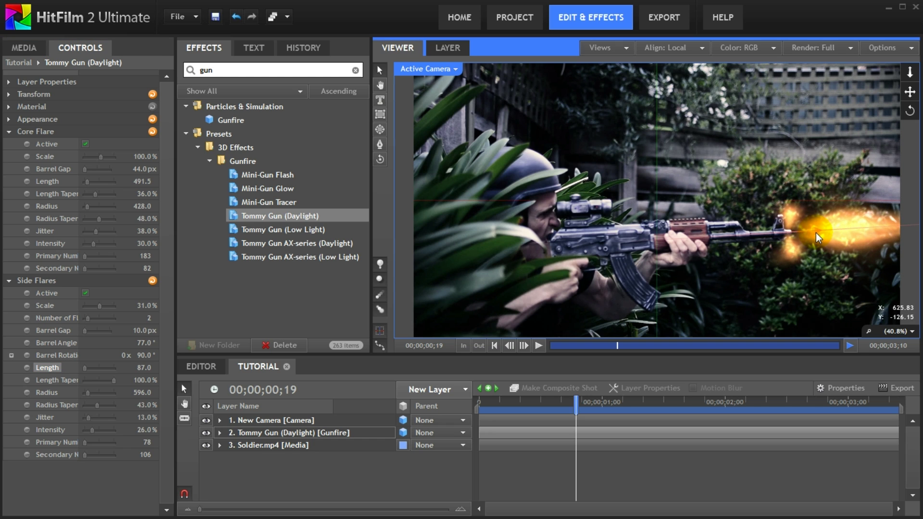
pyautogui.click(814, 437)
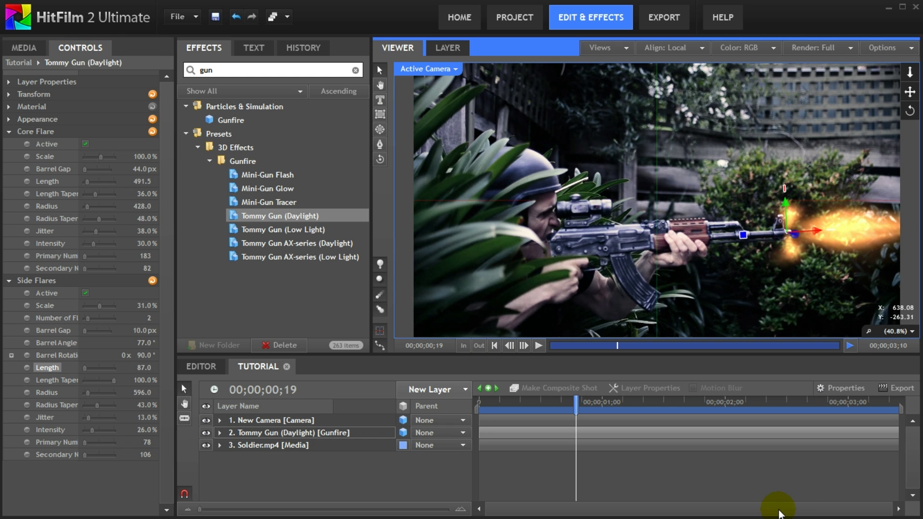
pyautogui.click(775, 474)
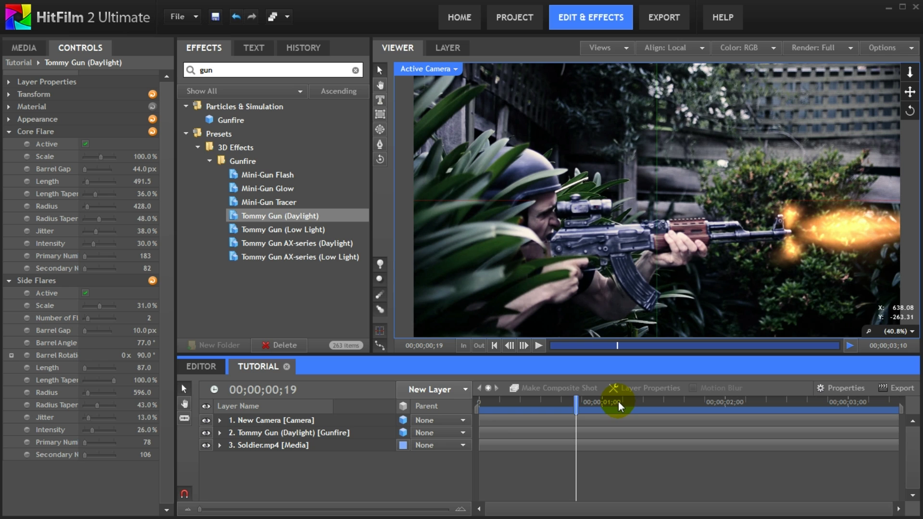
pyautogui.click(348, 434)
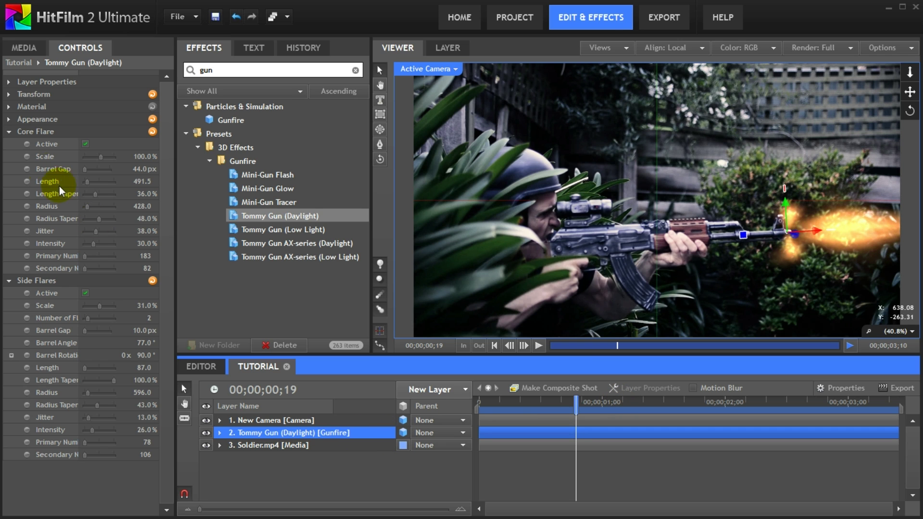
# Add an Active keyframe for the Tommy Gun flash at frame 19
pyautogui.click(9, 120)
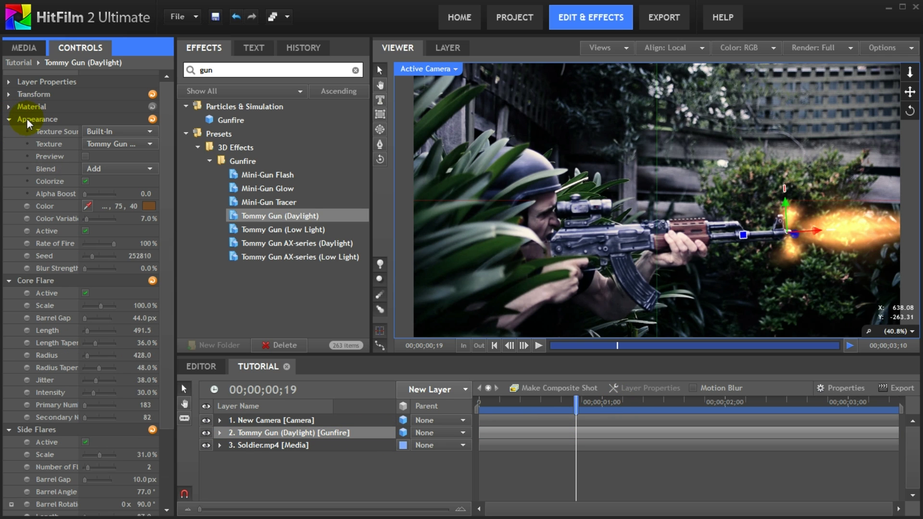
pyautogui.click(86, 231)
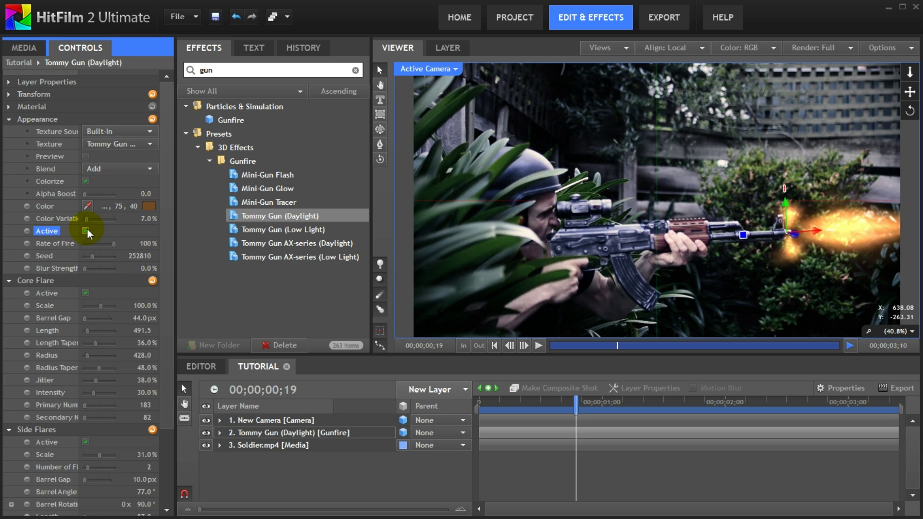
pyautogui.click(29, 230)
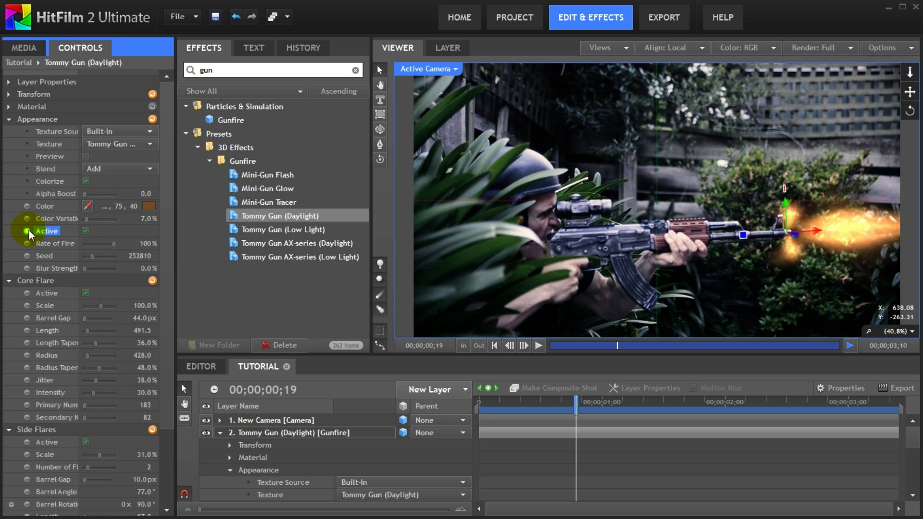
# Keyframe the flash's Position and Orientation at frame 19, then step back to frame 18
pyautogui.click(27, 96)
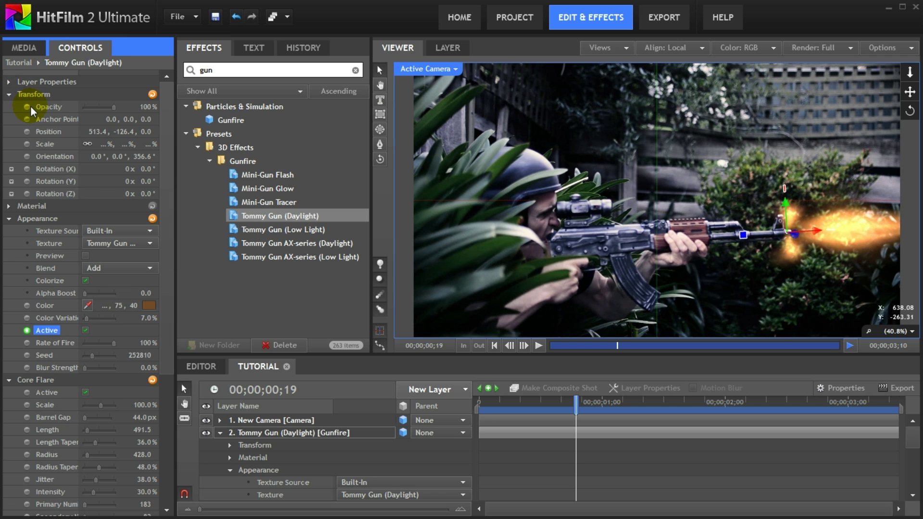
pyautogui.click(27, 132)
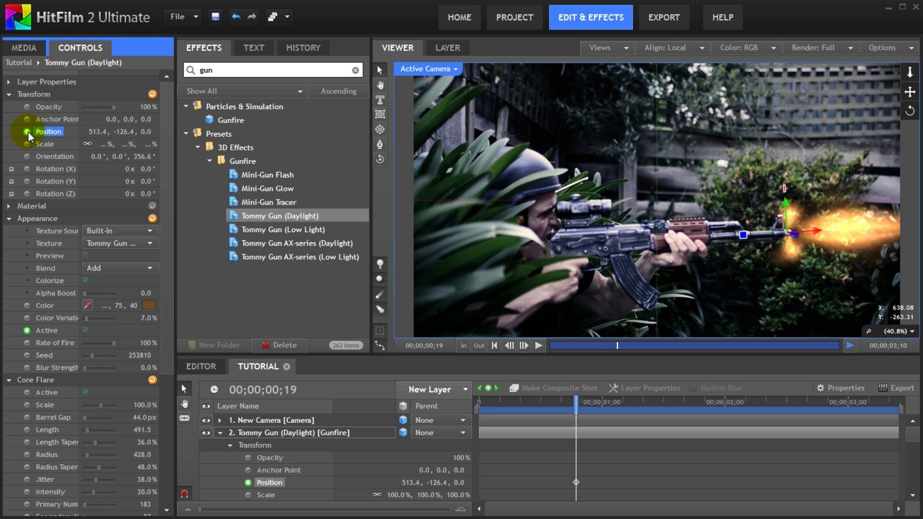
pyautogui.click(27, 156)
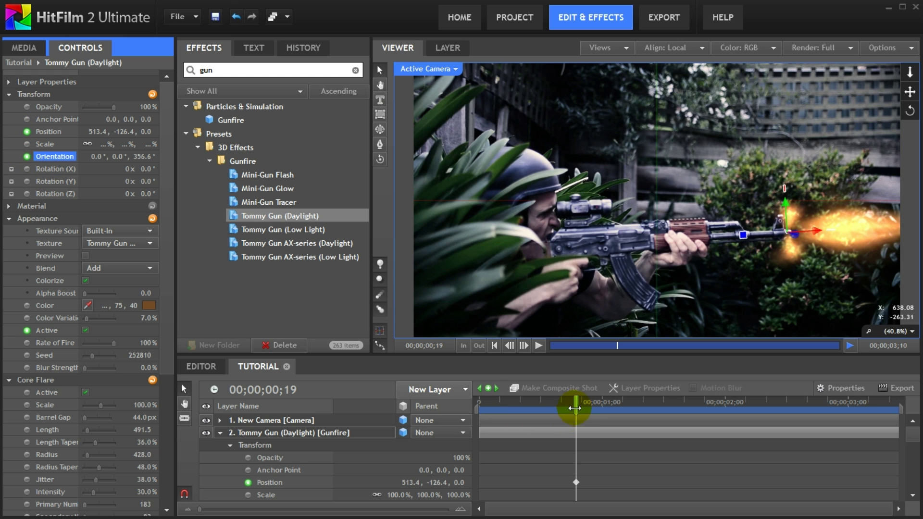
pyautogui.moveTo(575, 408); pyautogui.dragTo(572, 402)
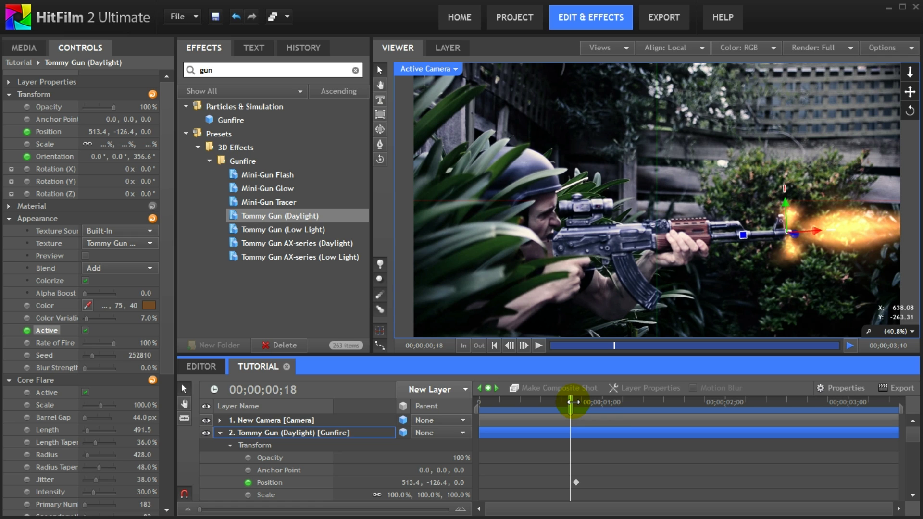
# Keyframe Active off at frame 18, on at 19, off at 20, then park the playhead at frame 22
pyautogui.scroll(-2, 570, 440)
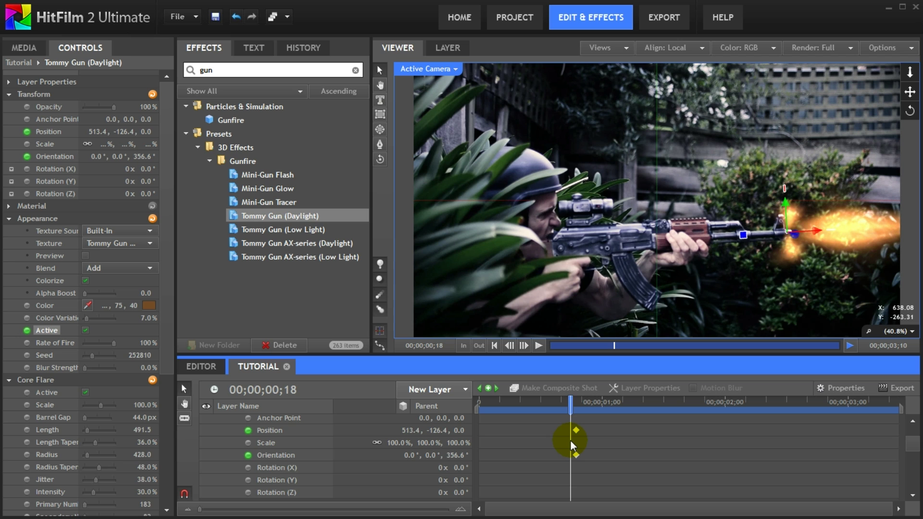
pyautogui.scroll(-2, 299, 472)
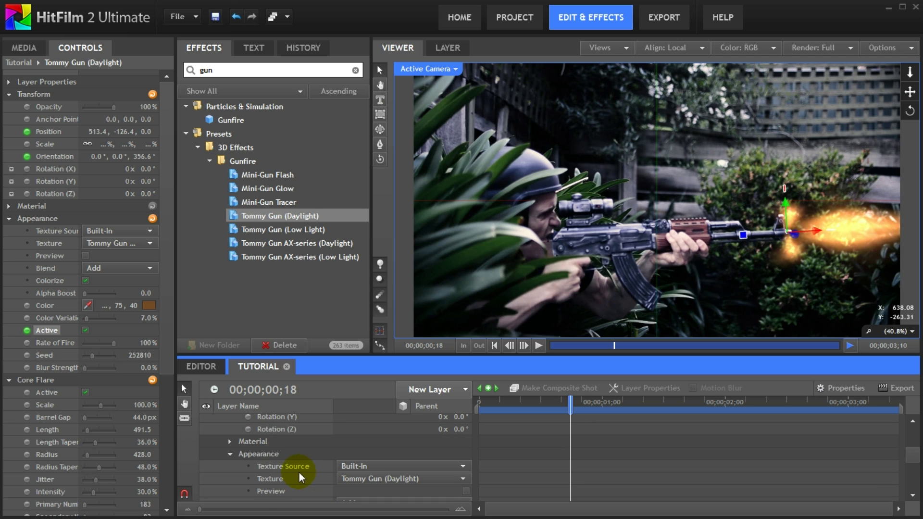
pyautogui.click(252, 454)
pyautogui.scroll(-3, 560, 447)
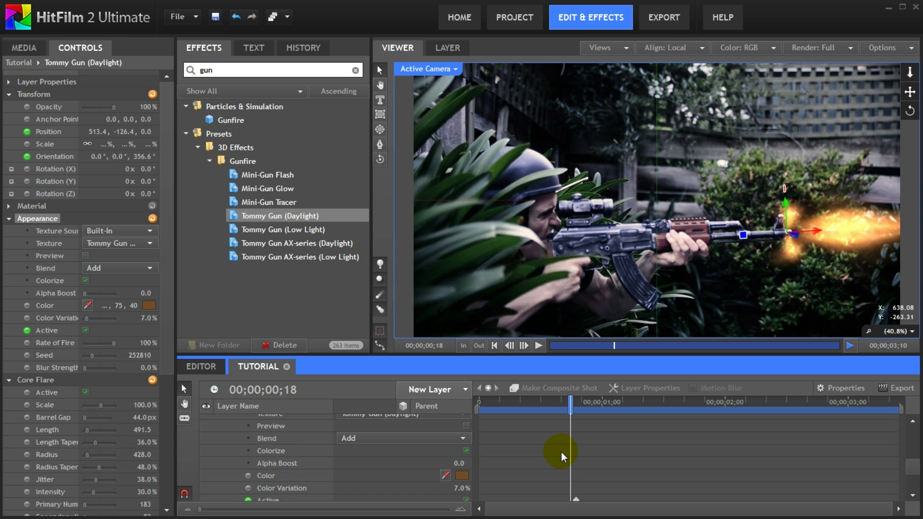
pyautogui.scroll(-2, 560, 453)
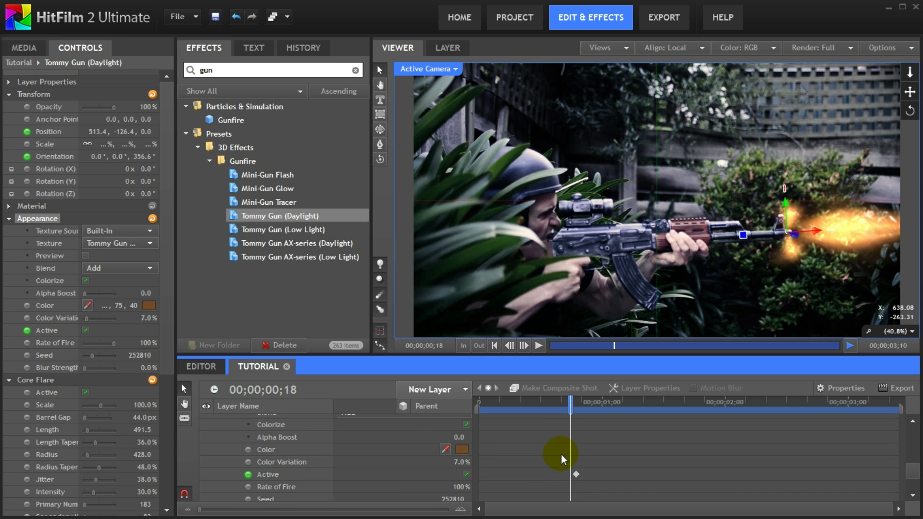
pyautogui.click(463, 476)
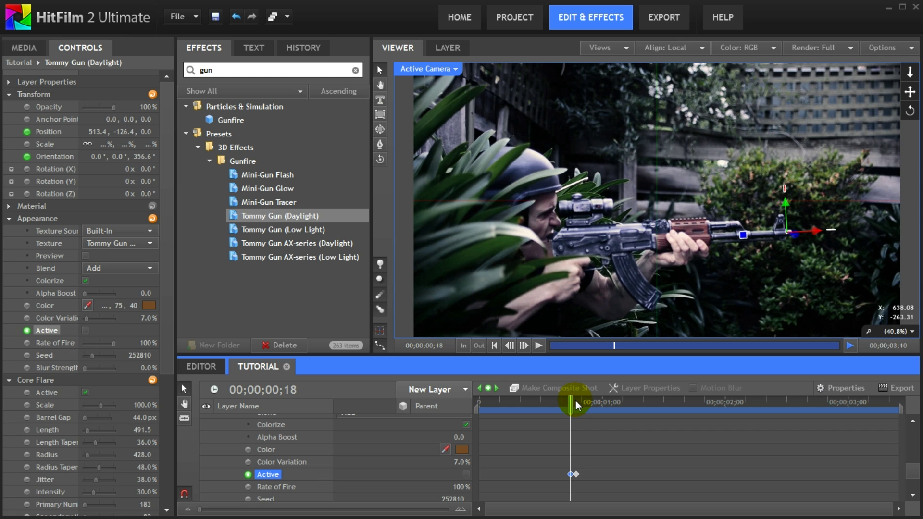
pyautogui.moveTo(575, 402); pyautogui.dragTo(577, 402)
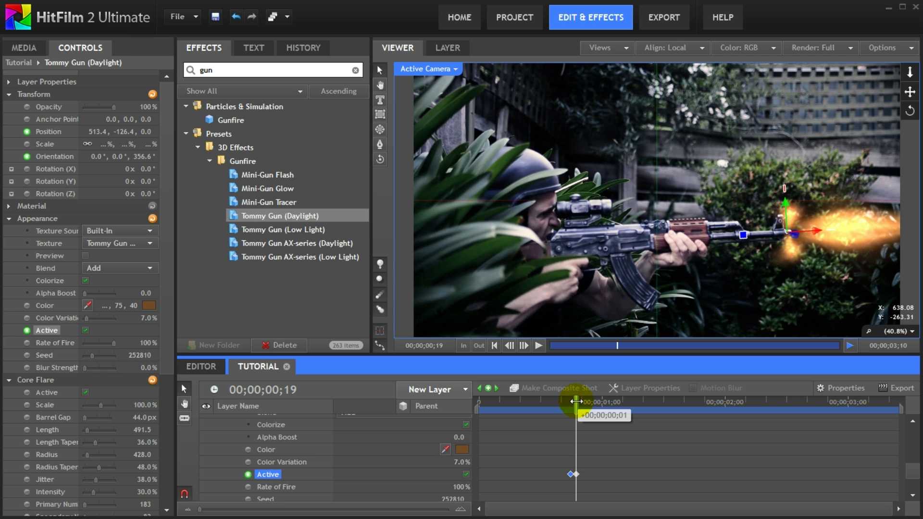
pyautogui.moveTo(575, 402); pyautogui.dragTo(580, 402)
pyautogui.click(466, 475)
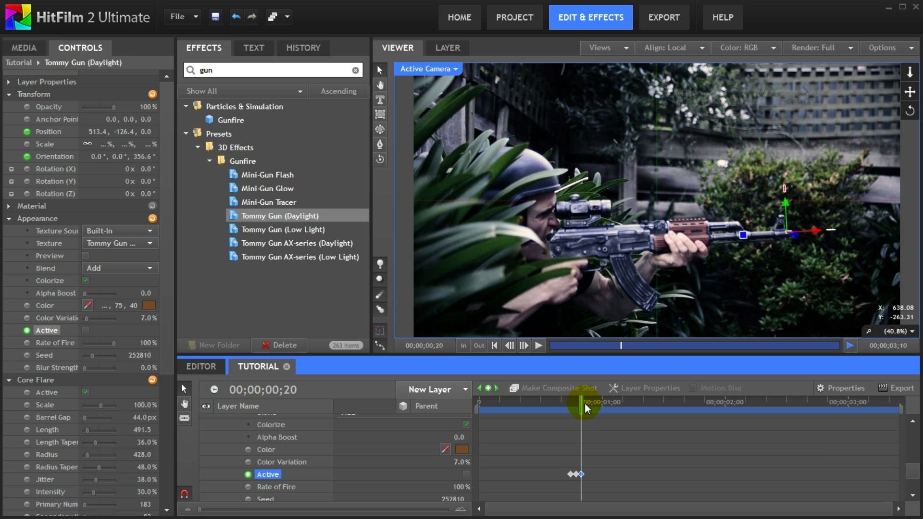
pyautogui.click(585, 403)
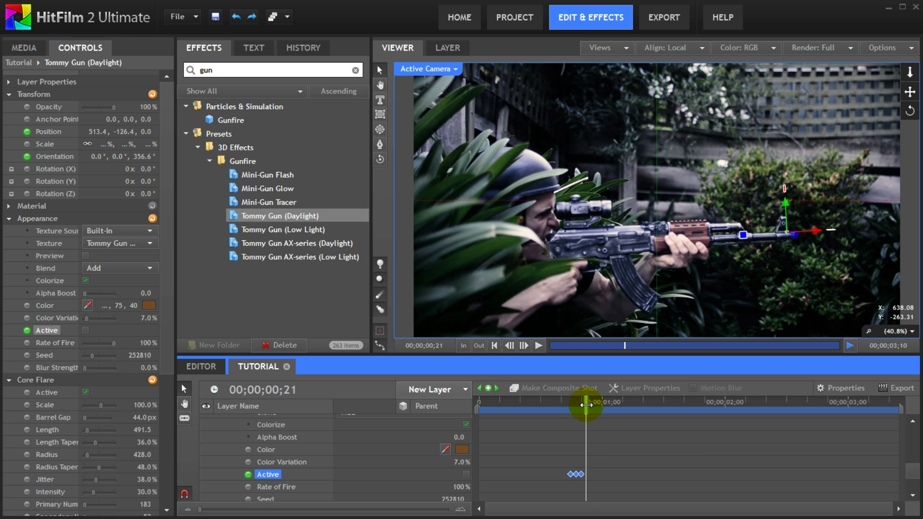
pyautogui.moveTo(586, 405); pyautogui.dragTo(590, 405)
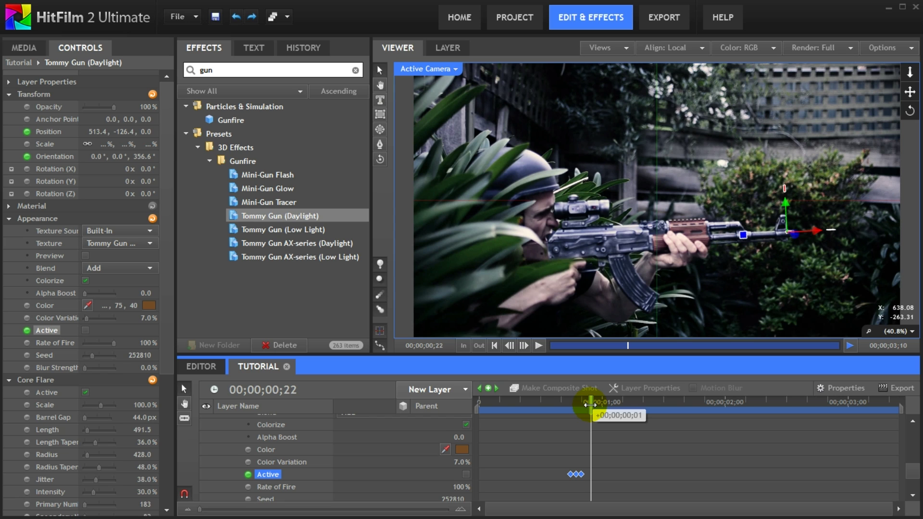
pyautogui.moveTo(590, 405); pyautogui.dragTo(591, 405)
# Copy the three off-on-off Active keyframes and paste them at frame 22
pyautogui.moveTo(572, 436); pyautogui.dragTo(571, 466)
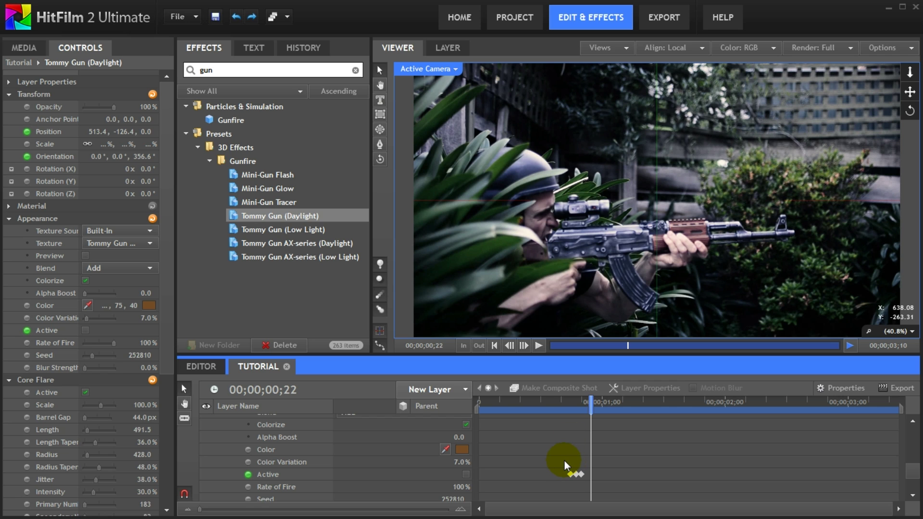
pyautogui.moveTo(559, 442); pyautogui.dragTo(584, 476)
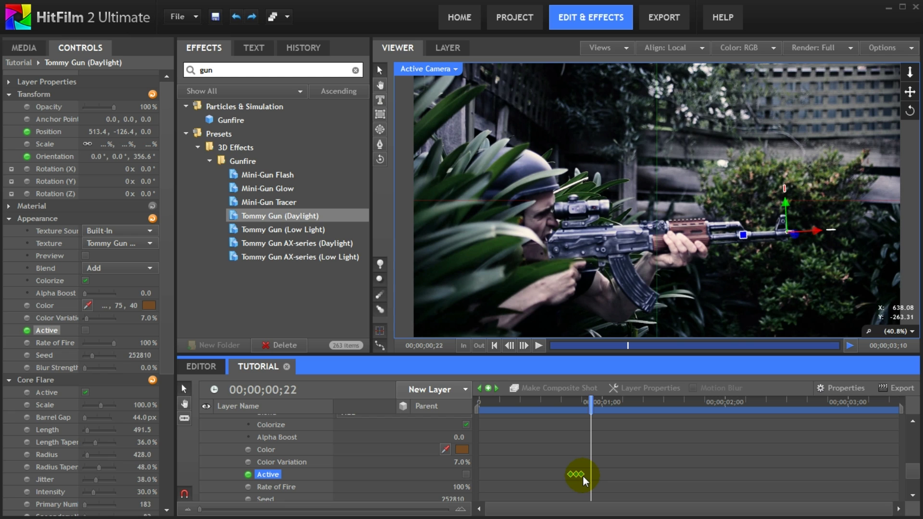
pyautogui.rightClick(582, 474)
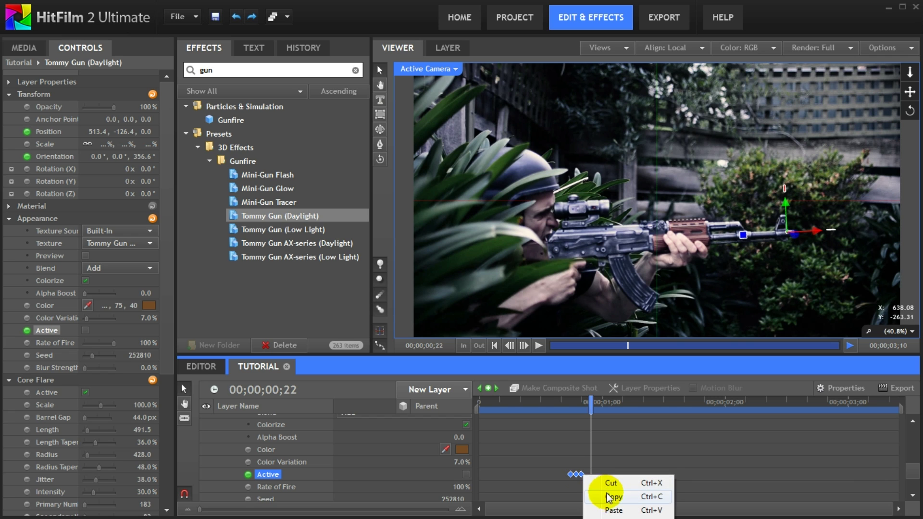
pyautogui.click(607, 493)
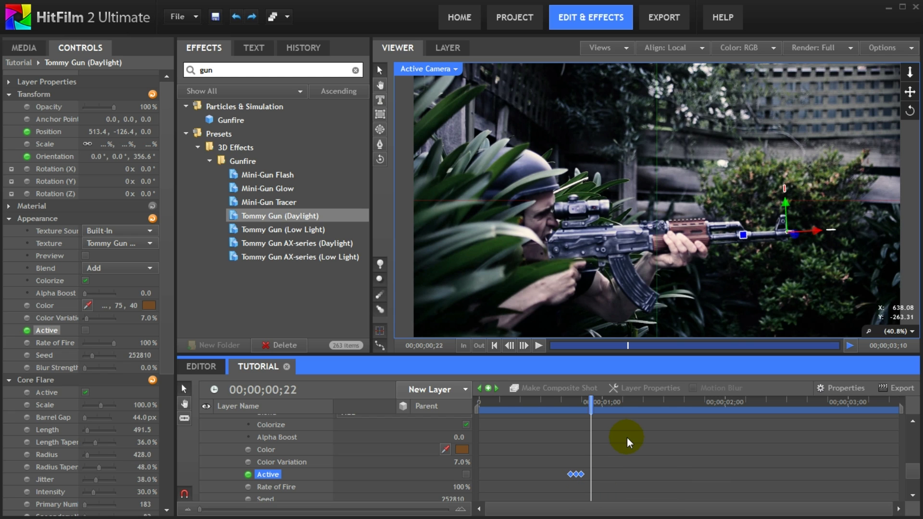
pyautogui.hotkey('ctrl', 'v')
# Copy and paste further flicker keyframe groups along the timeline past the 2-second mark
pyautogui.moveTo(591, 404); pyautogui.dragTo(650, 408)
pyautogui.click(602, 475)
pyautogui.rightClick(604, 475)
pyautogui.click(620, 494)
pyautogui.hotkey('ctrl', 'v')
pyautogui.hotkey('ctrl', 'v')
pyautogui.moveTo(531, 450); pyautogui.dragTo(649, 480)
pyautogui.rightClick(649, 475)
pyautogui.click(672, 494)
pyautogui.hotkey('ctrl', 'v')
pyautogui.moveTo(652, 402); pyautogui.dragTo(573, 432)
pyautogui.hotkey('ctrl', 'v')
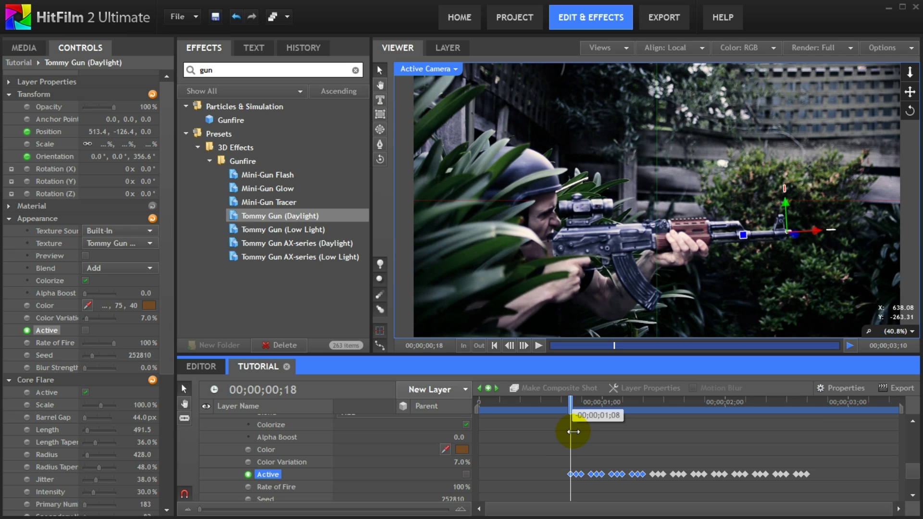
# Preview the flash from frame 19 through frame 23 and play the clip to check it
pyautogui.moveTo(574, 432); pyautogui.dragTo(576, 426)
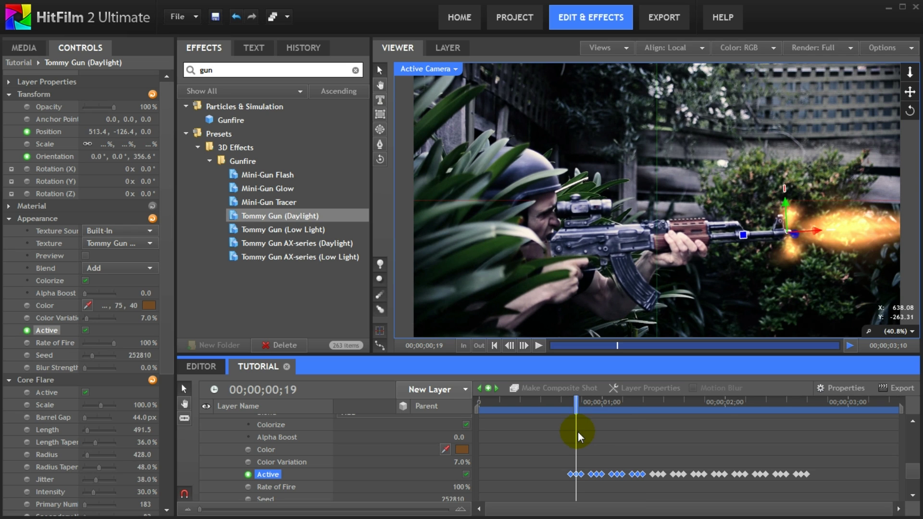
pyautogui.click(574, 475)
pyautogui.click(577, 470)
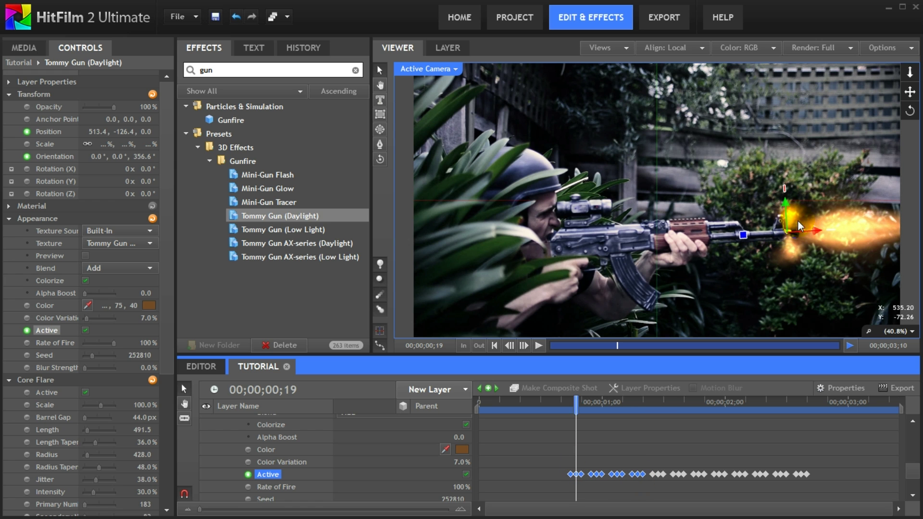
pyautogui.moveTo(576, 401); pyautogui.dragTo(596, 403)
pyautogui.click(787, 204)
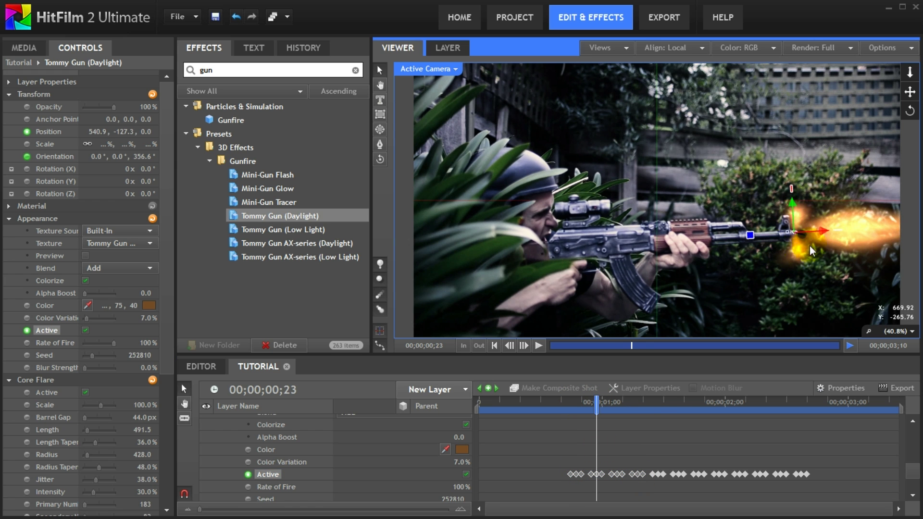
pyautogui.press('space')
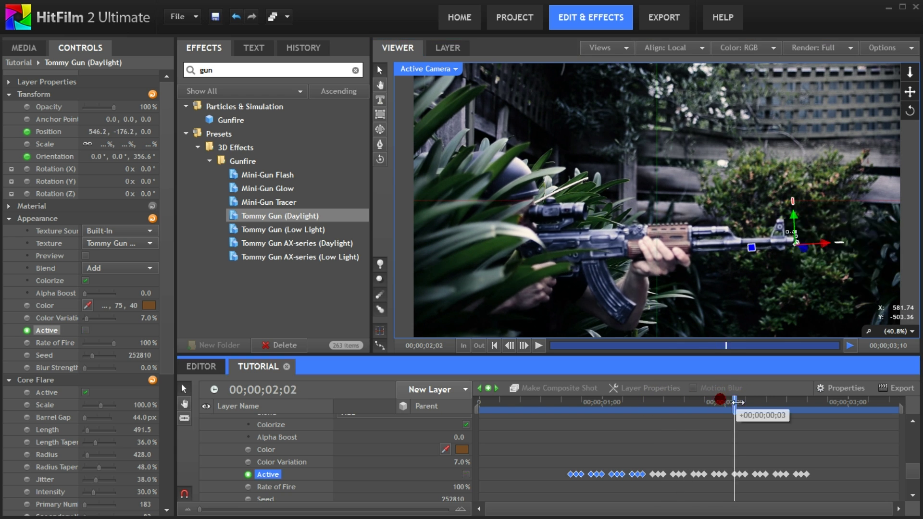
# Reposition and rotate the flash to follow the rifle barrel at frames 01;03 and 01;07
pyautogui.moveTo(759, 402); pyautogui.dragTo(617, 406)
pyautogui.click(830, 231)
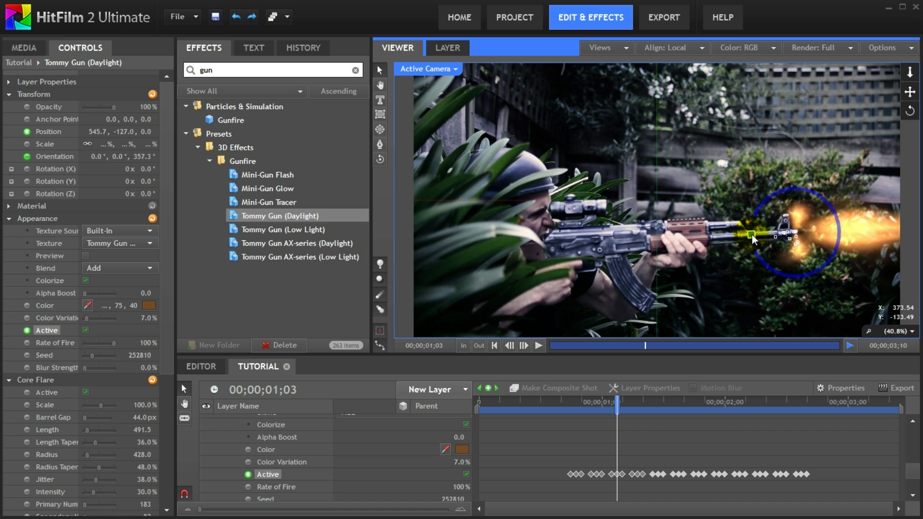
pyautogui.moveTo(841, 232); pyautogui.dragTo(841, 233)
pyautogui.moveTo(622, 403); pyautogui.dragTo(801, 406)
pyautogui.click(735, 243)
pyautogui.scroll(4, 775, 468)
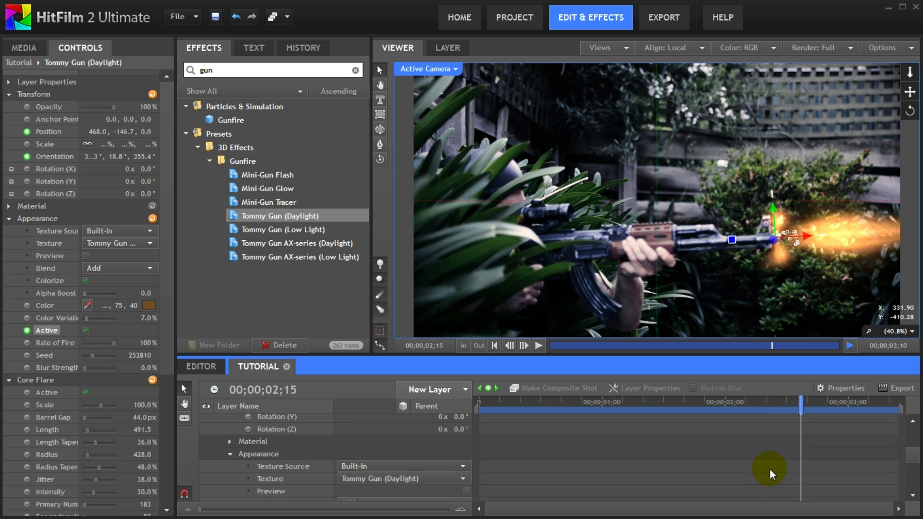
# Collapse the Tommy Gun layer's properties and scrub the clip to review the flash
pyautogui.scroll(2, 768, 470)
pyautogui.moveTo(800, 406); pyautogui.dragTo(576, 420)
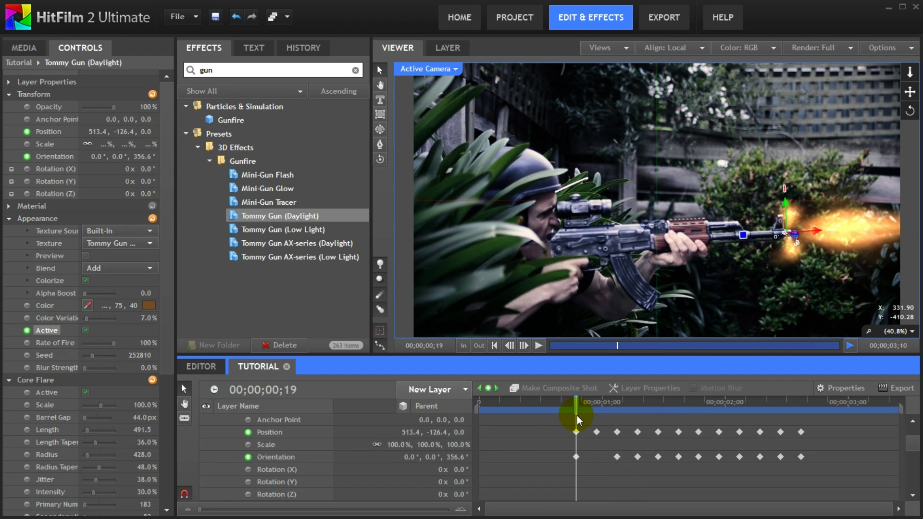
pyautogui.scroll(4, 518, 449)
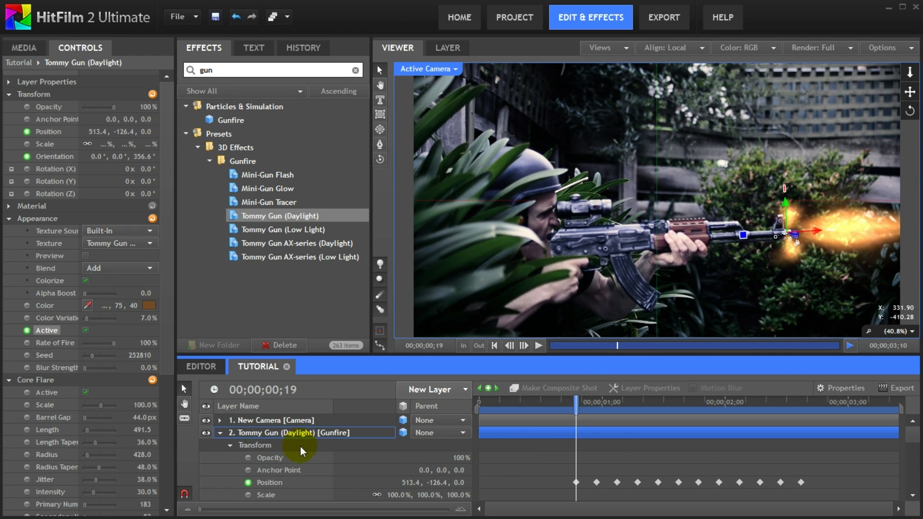
pyautogui.click(220, 432)
pyautogui.click(580, 407)
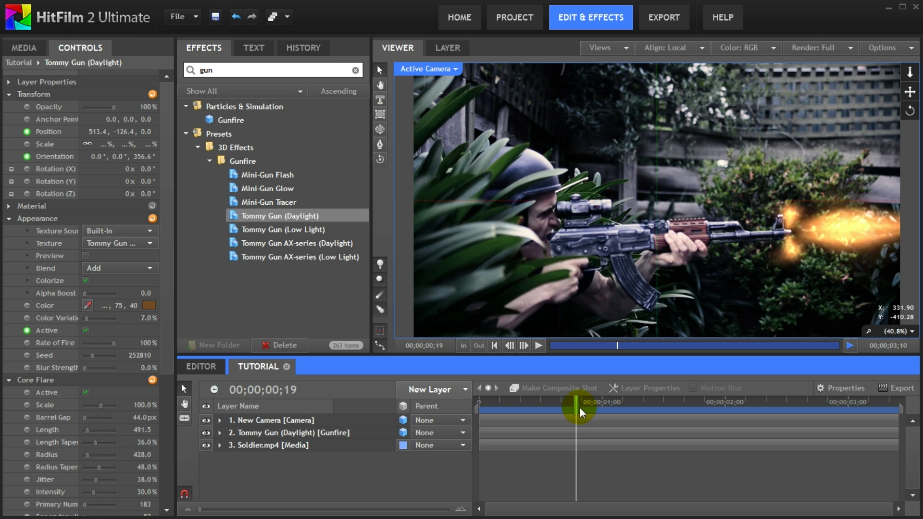
pyautogui.moveTo(577, 402); pyautogui.dragTo(601, 412)
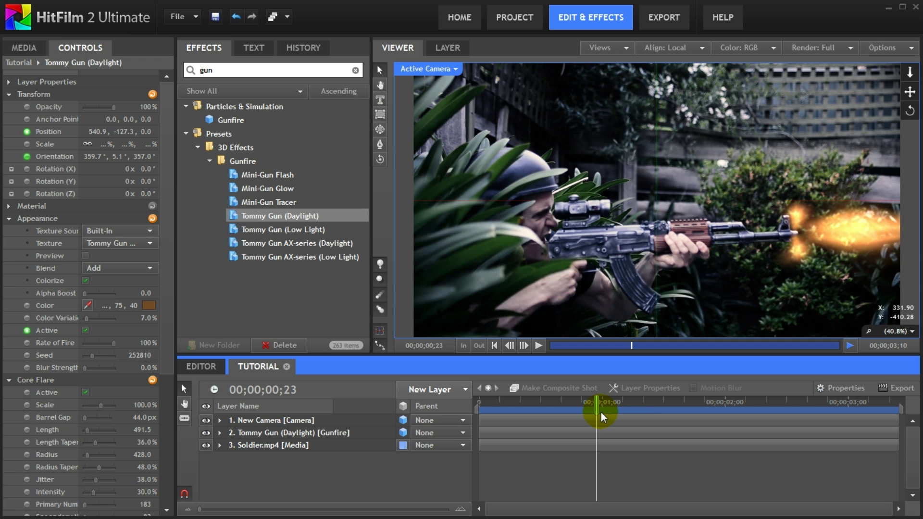
# Duplicate Soldier.mp4, rename the copy 'Lighting', and move it to the top of the stack
pyautogui.click(308, 446)
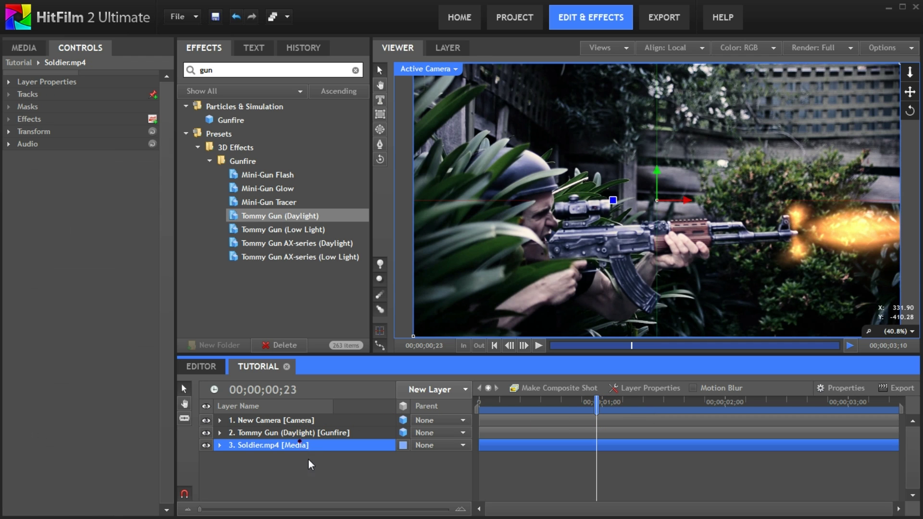
pyautogui.rightClick(301, 447)
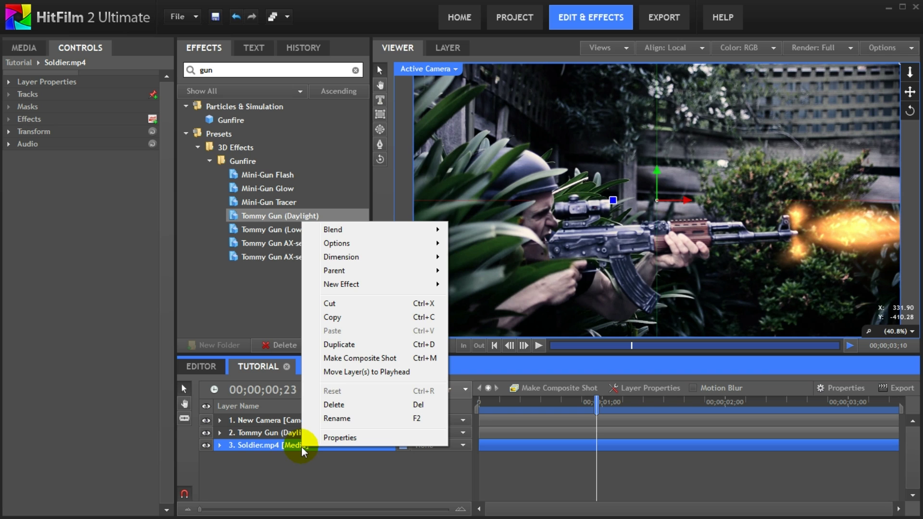
pyautogui.click(339, 344)
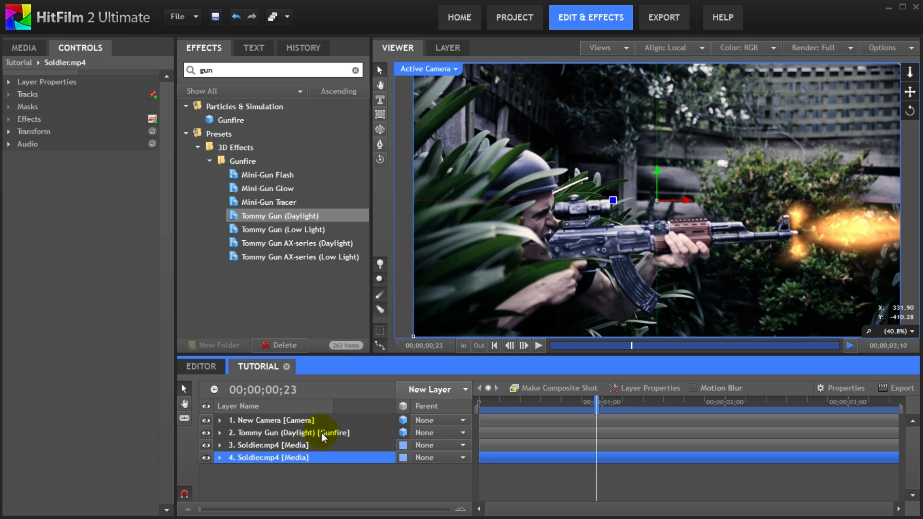
pyautogui.doubleClick(301, 456)
pyautogui.write('Lighti')
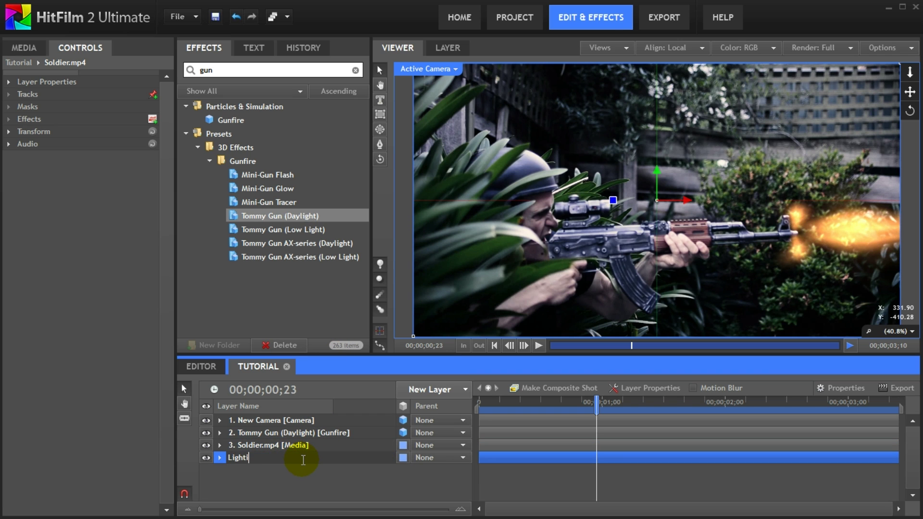
pyautogui.write('ng')
pyautogui.press('Return')
pyautogui.moveTo(302, 459); pyautogui.dragTo(298, 420)
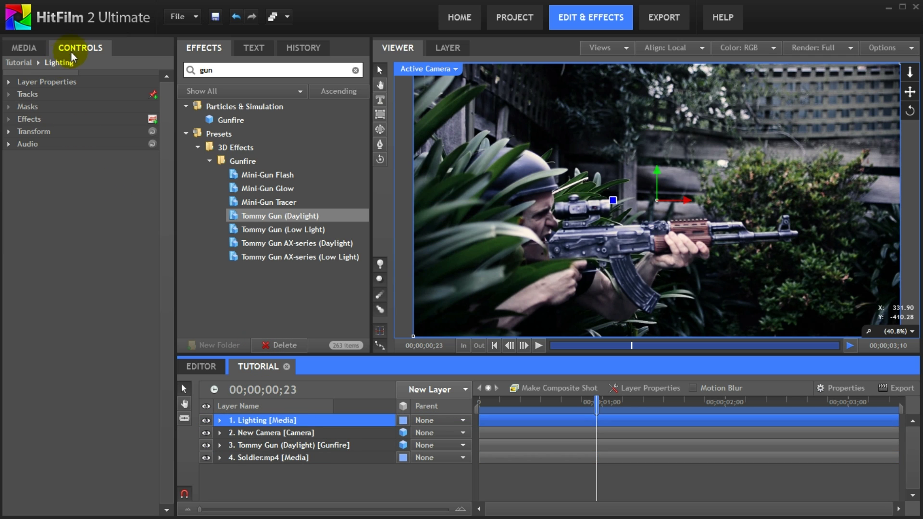
# Set the Lighting layer's blend mode to Add and nudge it within the frame
pyautogui.click(10, 83)
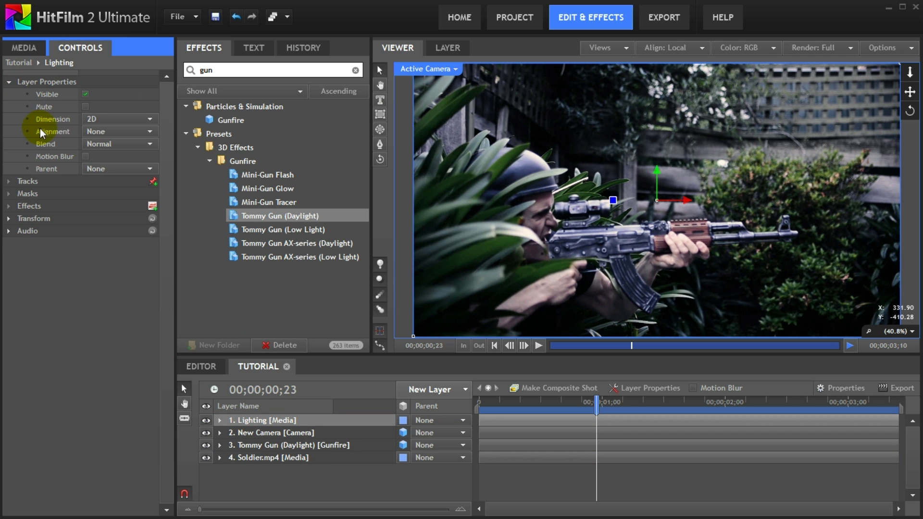
pyautogui.click(109, 144)
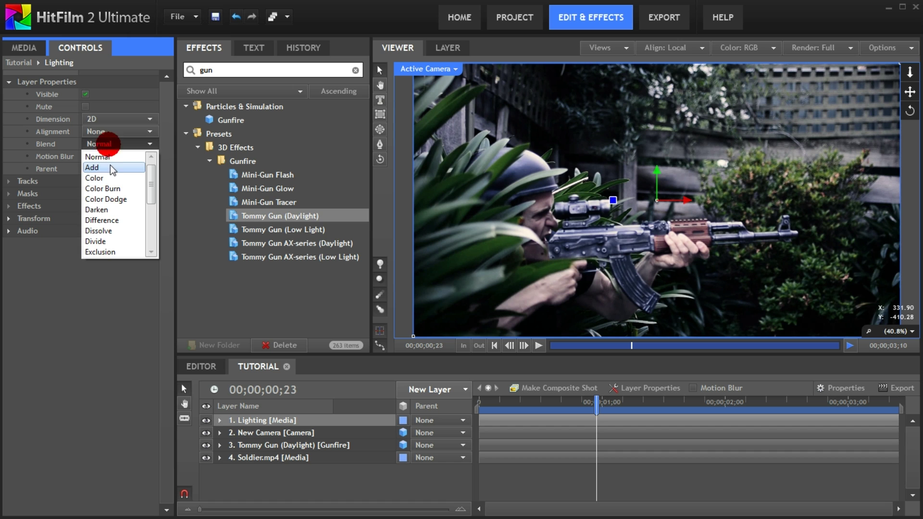
pyautogui.click(105, 169)
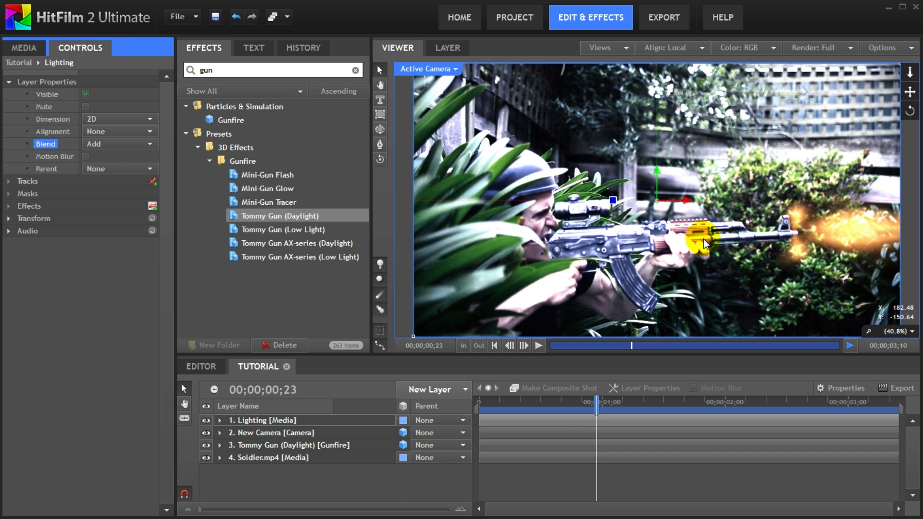
pyautogui.moveTo(701, 230); pyautogui.dragTo(694, 226)
# Draw an elliptical mask around the frame on the Lighting layer
pyautogui.scroll(-2, 691, 226)
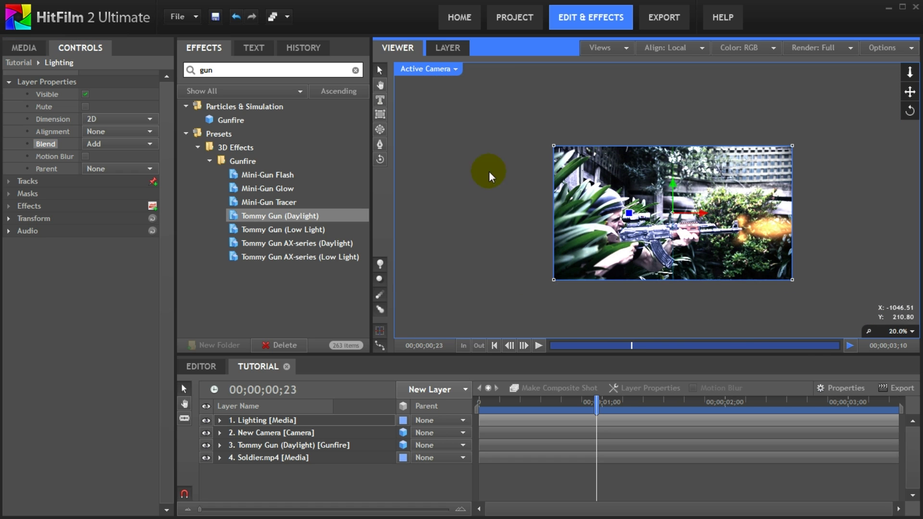
pyautogui.click(380, 129)
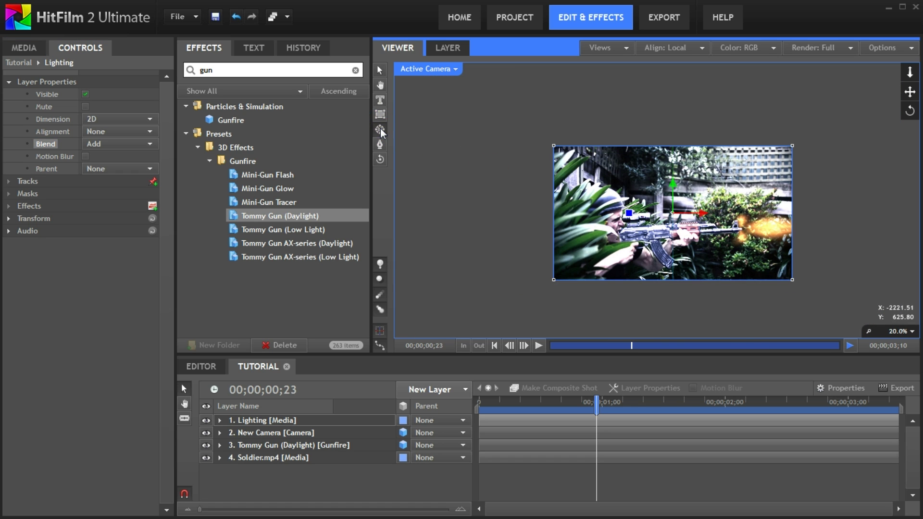
pyautogui.click(274, 421)
pyautogui.moveTo(558, 154); pyautogui.dragTo(841, 290)
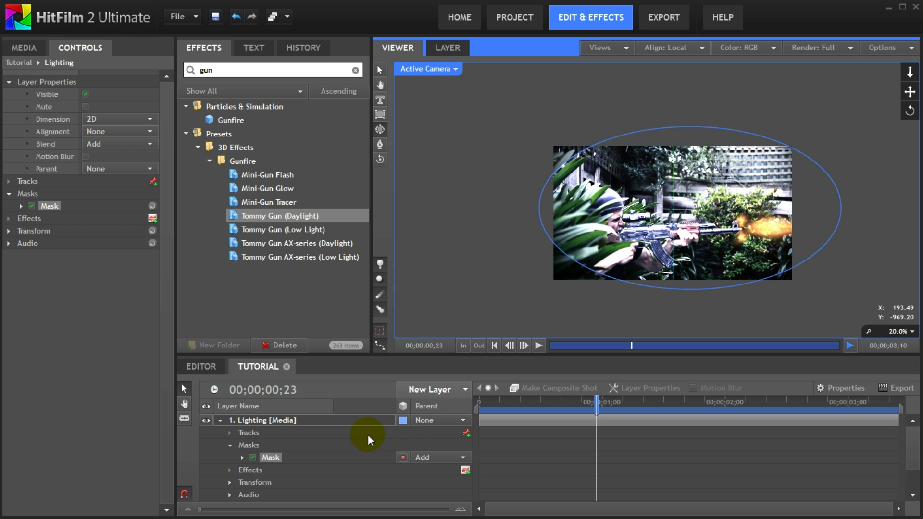
# Set the mask's Feather Strength to 115 px and Expansion to -126 px, and fit the viewer
pyautogui.click(270, 458)
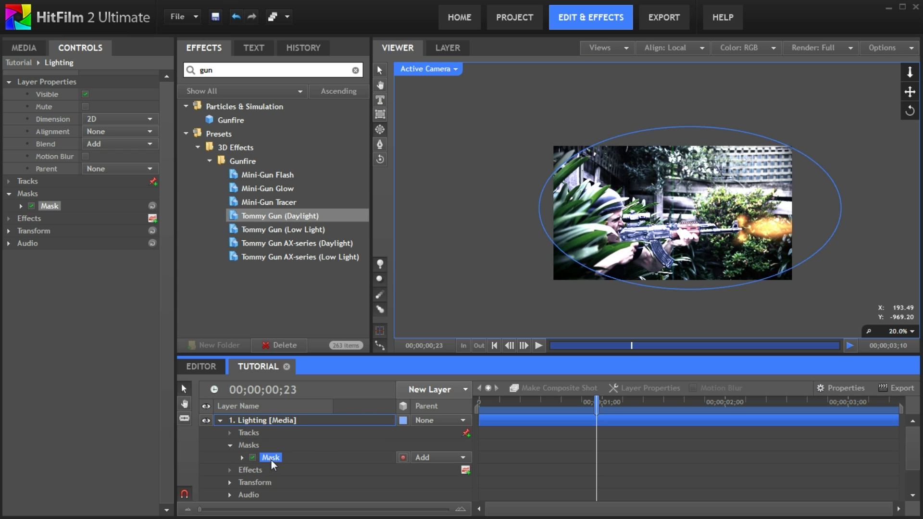
pyautogui.click(242, 458)
pyautogui.scroll(-3, 308, 468)
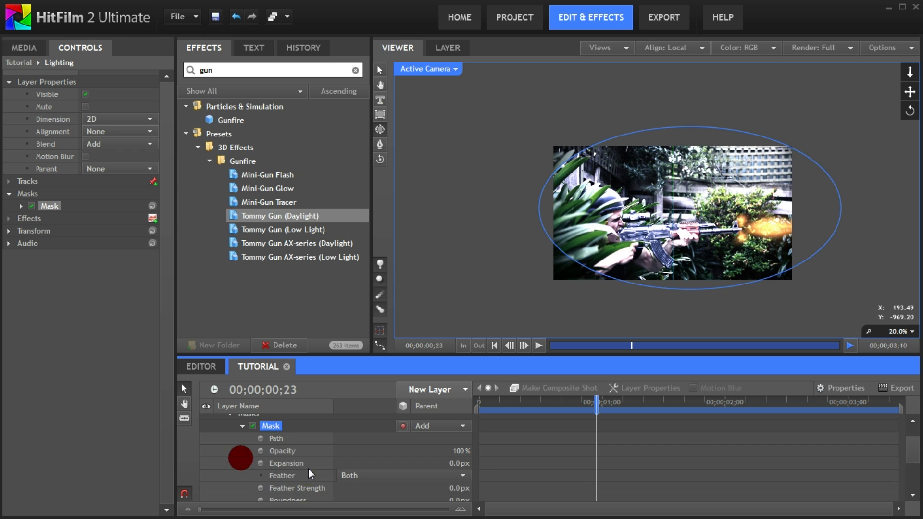
pyautogui.moveTo(444, 451); pyautogui.dragTo(521, 449)
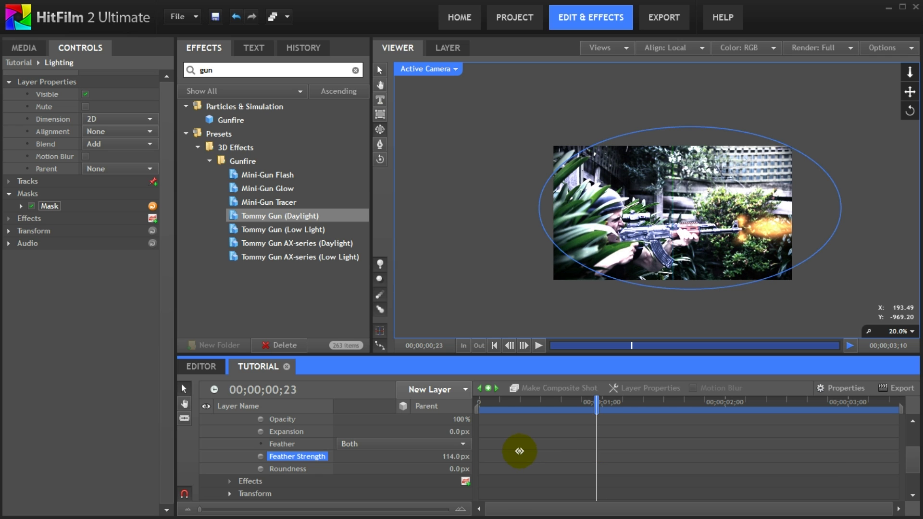
pyautogui.moveTo(454, 431); pyautogui.dragTo(379, 435)
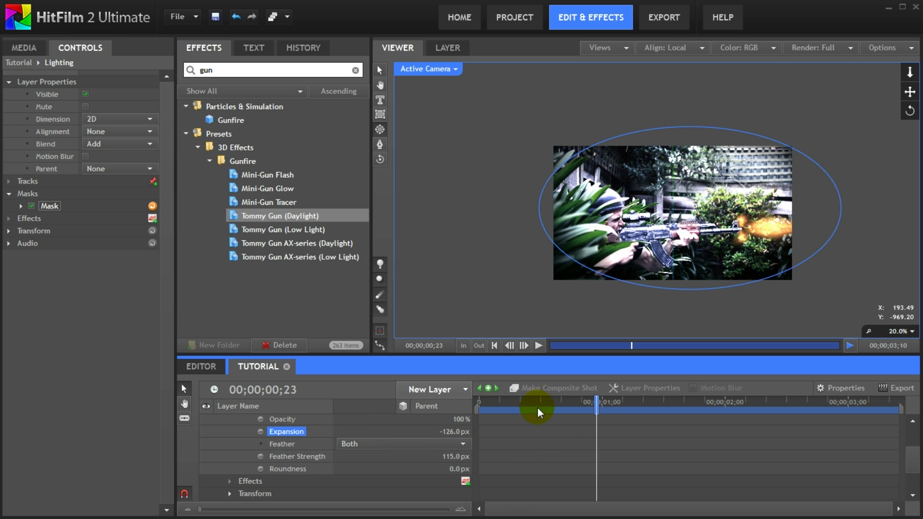
pyautogui.click(910, 332)
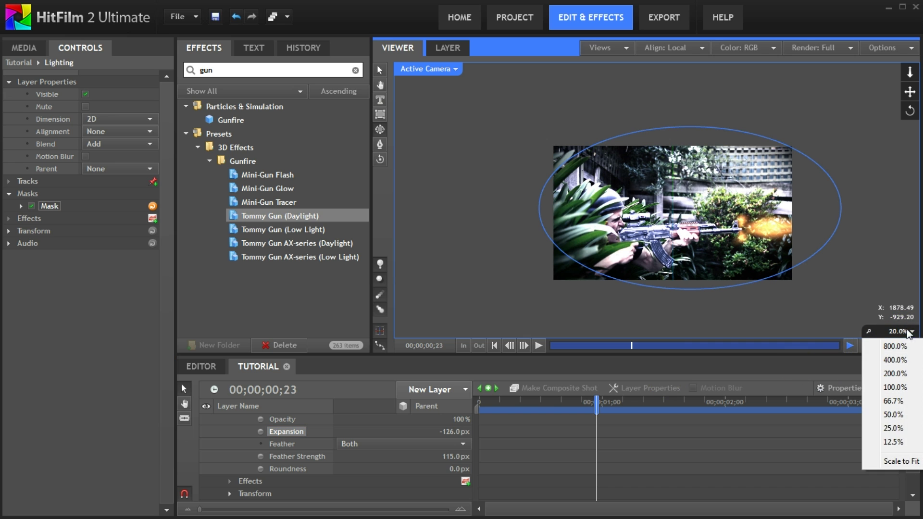
pyautogui.click(892, 462)
pyautogui.scroll(2, 254, 433)
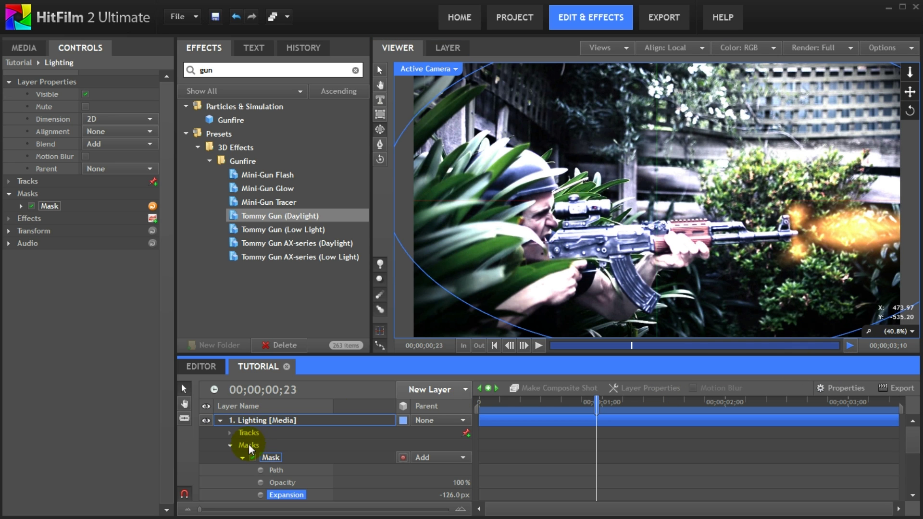
pyautogui.click(257, 421)
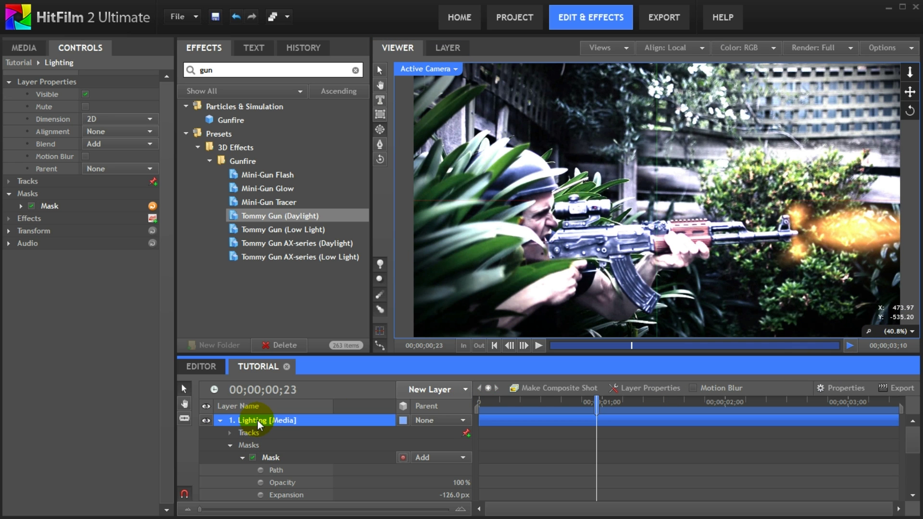
# Apply the Levels Histogram effect to the Lighting layer via a 'levels' search
pyautogui.doubleClick(240, 70)
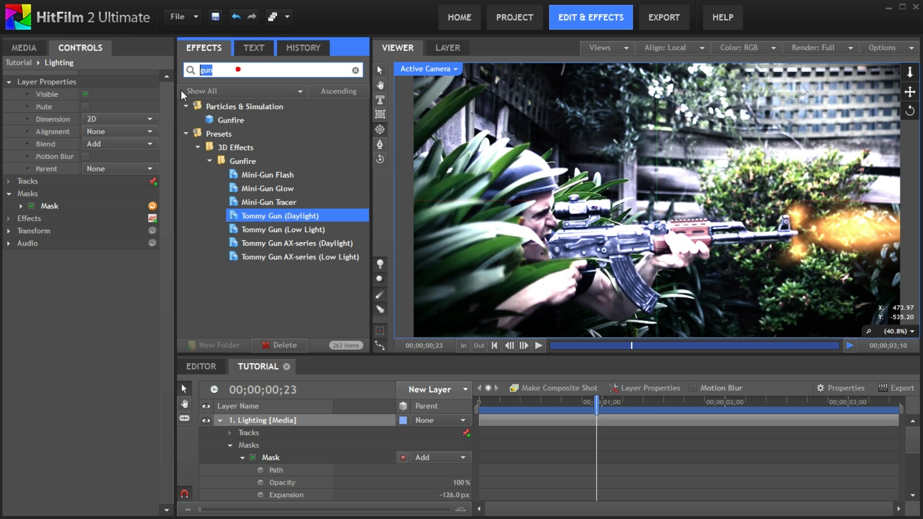
pyautogui.write('levels')
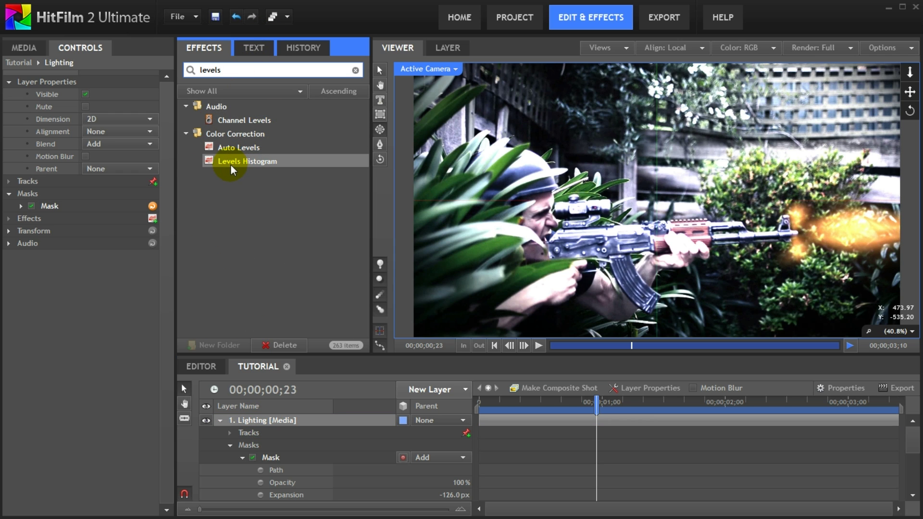
pyautogui.moveTo(230, 164); pyautogui.dragTo(272, 422)
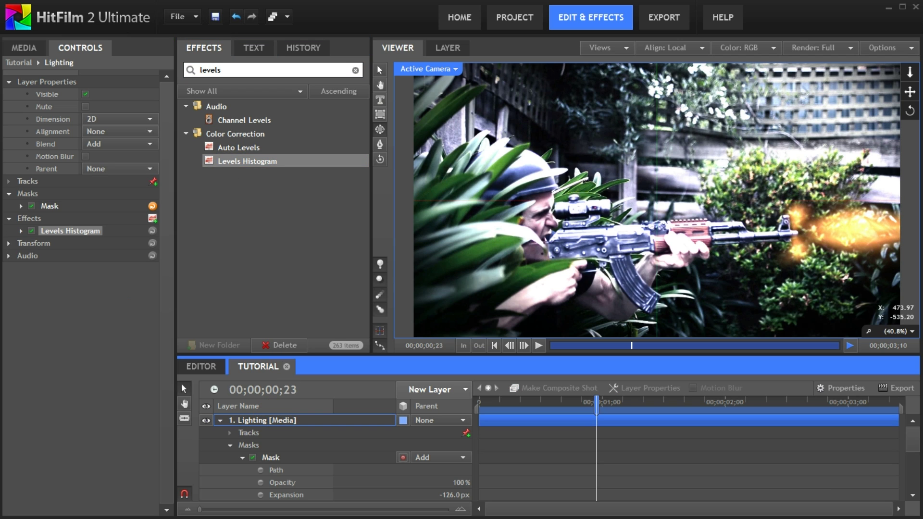
pyautogui.click(24, 218)
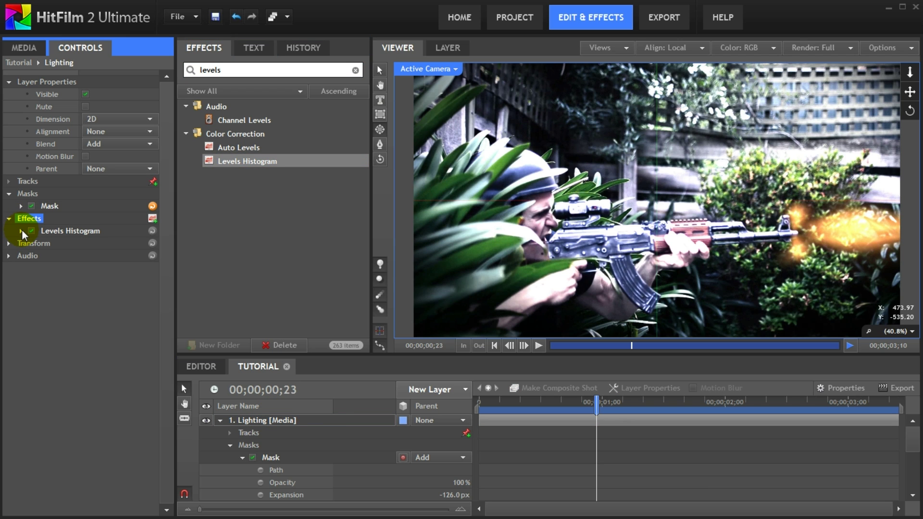
pyautogui.click(21, 231)
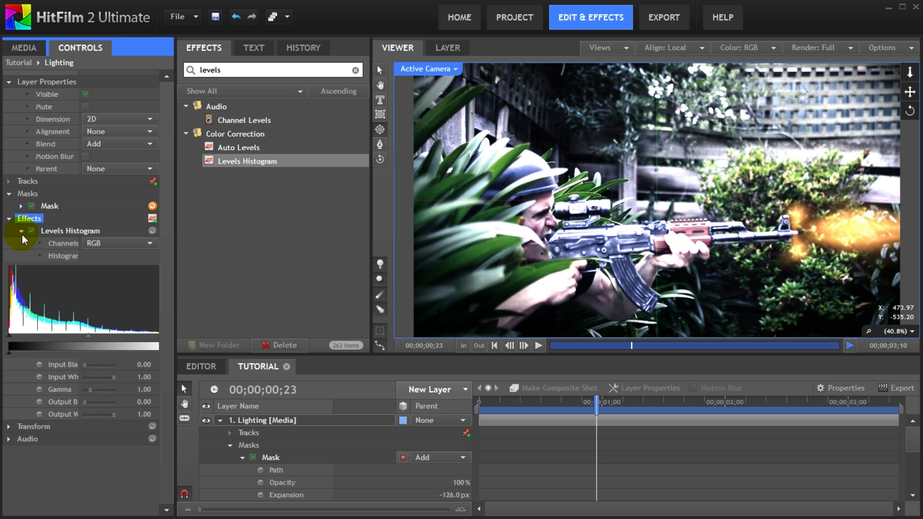
# Raise the red channel gamma to about 1.69 and green to about 1.35
pyautogui.click(100, 243)
pyautogui.click(97, 277)
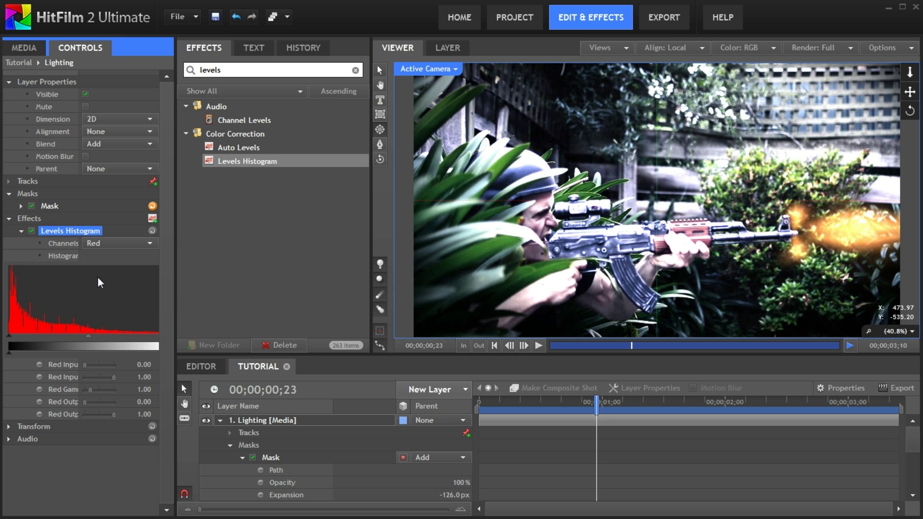
pyautogui.moveTo(88, 336); pyautogui.dragTo(70, 335)
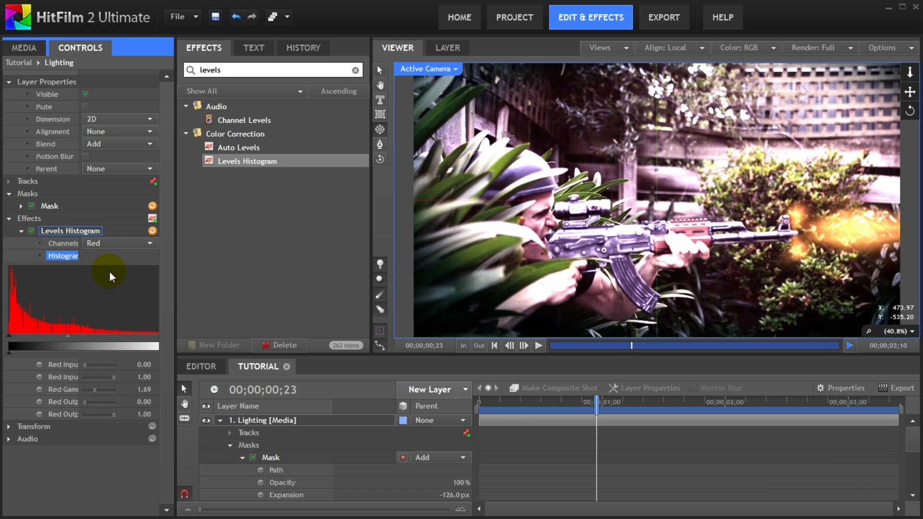
pyautogui.click(112, 244)
pyautogui.click(101, 283)
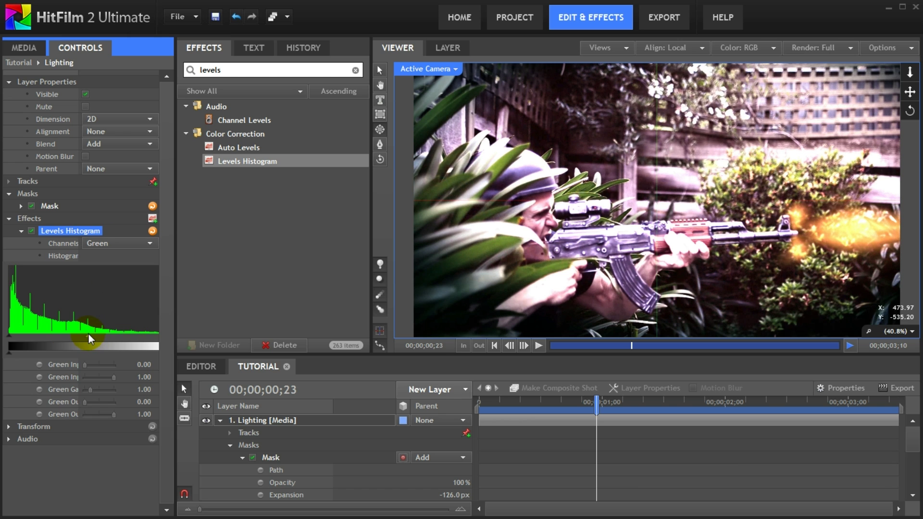
pyautogui.moveTo(88, 335); pyautogui.dragTo(77, 336)
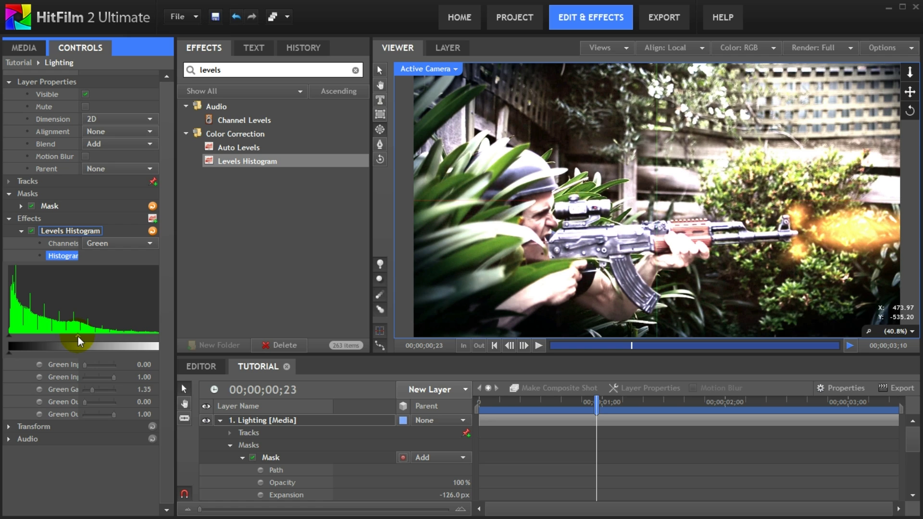
pyautogui.click(220, 421)
pyautogui.click(266, 421)
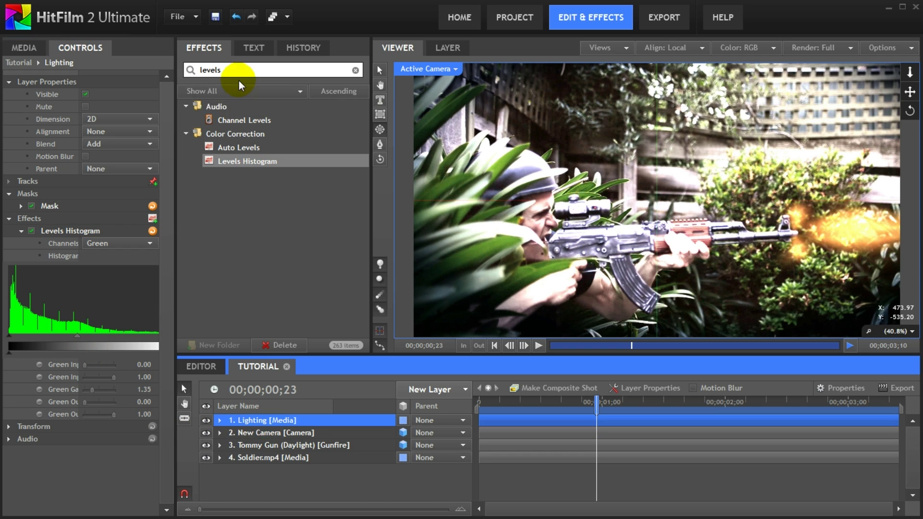
# Apply Brightness & Contrast from a 'contr' search, set Contrast to 28.0, and fold the Masks and Effects groups
pyautogui.moveTo(226, 70); pyautogui.dragTo(192, 71)
pyautogui.write('contr')
pyautogui.moveTo(243, 134); pyautogui.dragTo(258, 420)
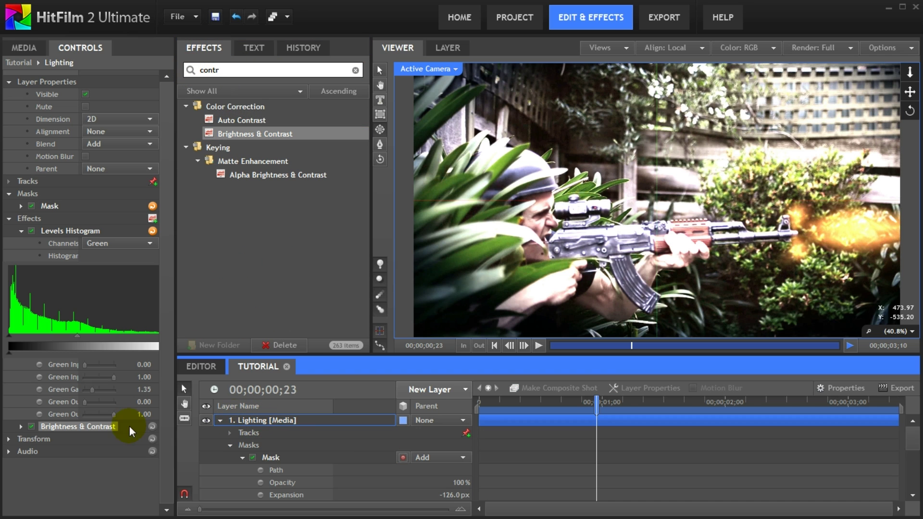
pyautogui.click(21, 427)
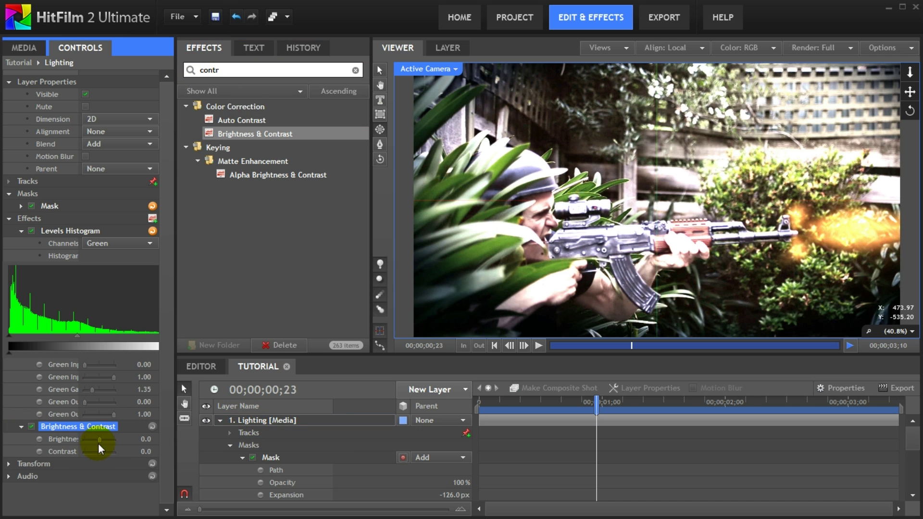
pyautogui.moveTo(100, 452); pyautogui.dragTo(104, 451)
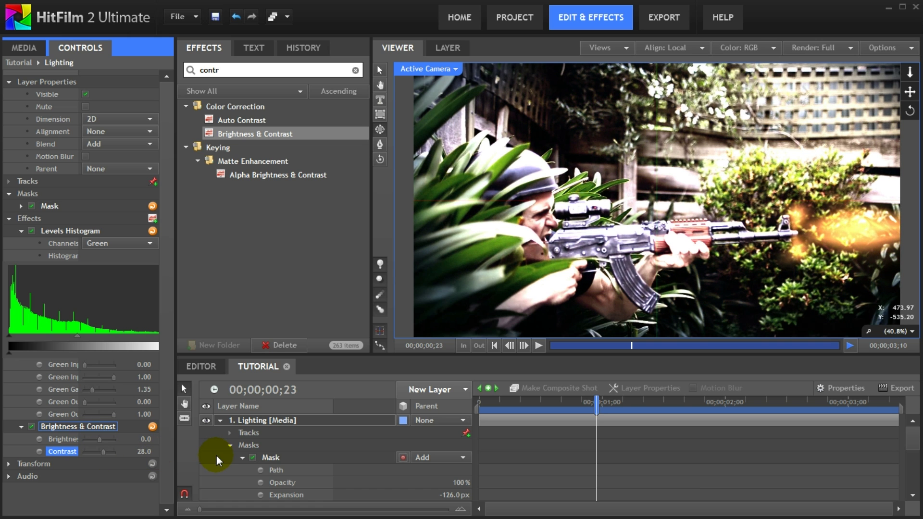
pyautogui.click(228, 445)
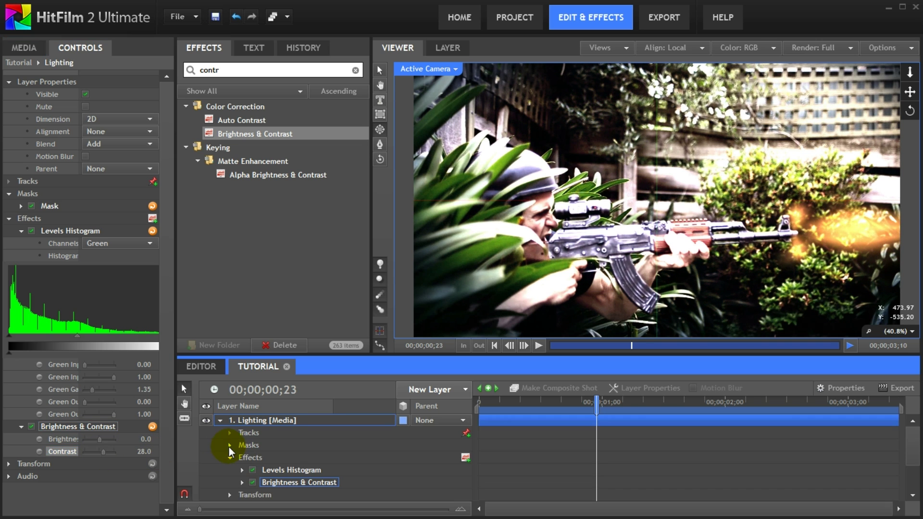
pyautogui.click(230, 457)
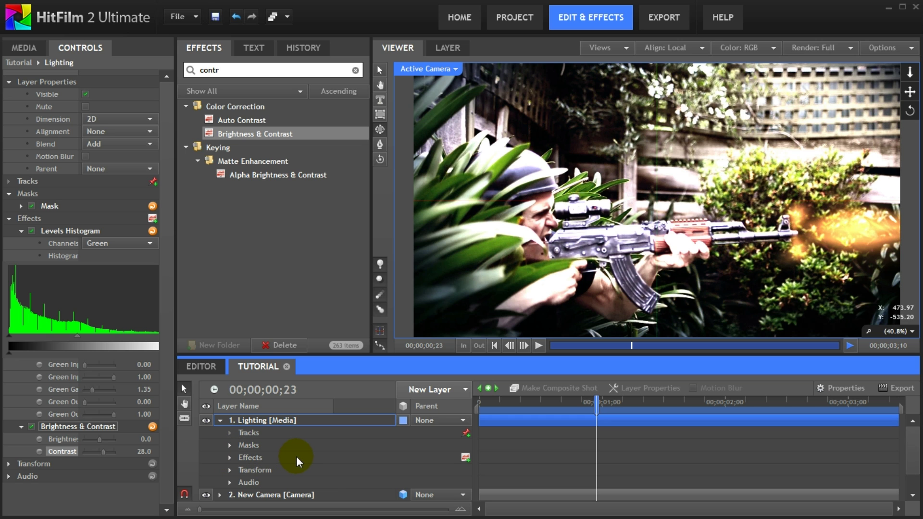
# Enable Opacity keyframing on Lighting with 0% at frame 18 and about 50% at frame 19
pyautogui.moveTo(597, 402); pyautogui.dragTo(570, 402)
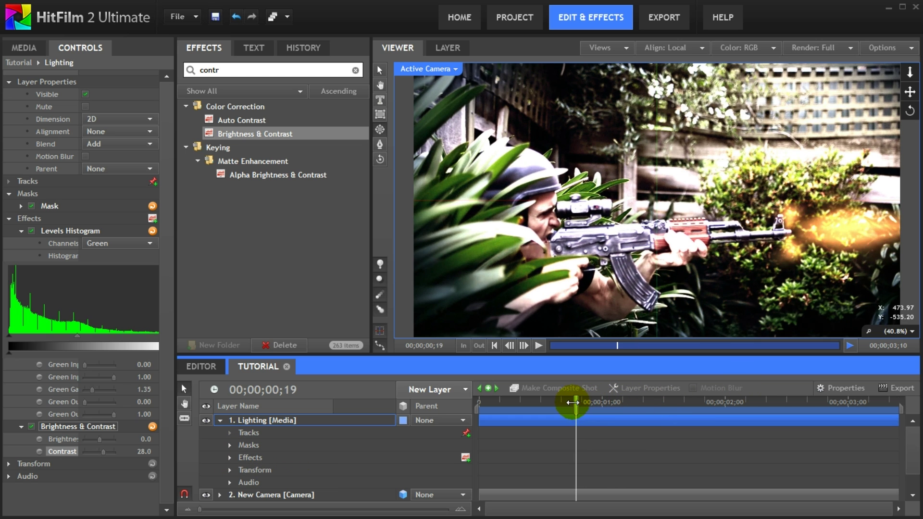
pyautogui.click(286, 424)
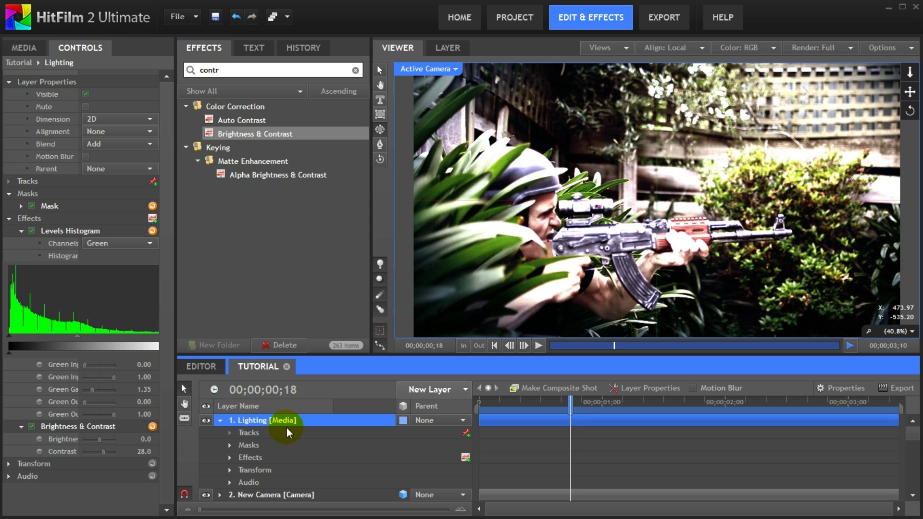
pyautogui.click(230, 470)
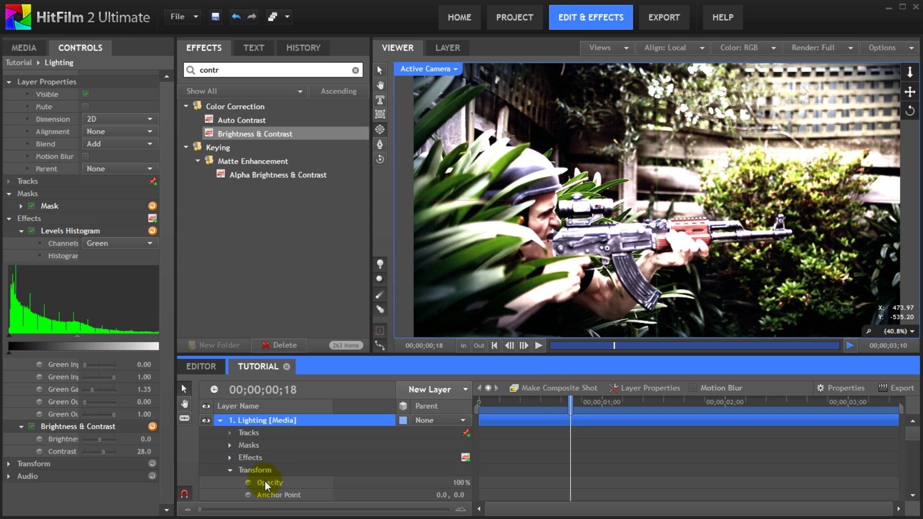
pyautogui.click(248, 482)
pyautogui.moveTo(456, 482)
pyautogui.mouseDown()
pyautogui.moveTo(439, 481)
pyautogui.moveTo(458, 486)
pyautogui.mouseUp()
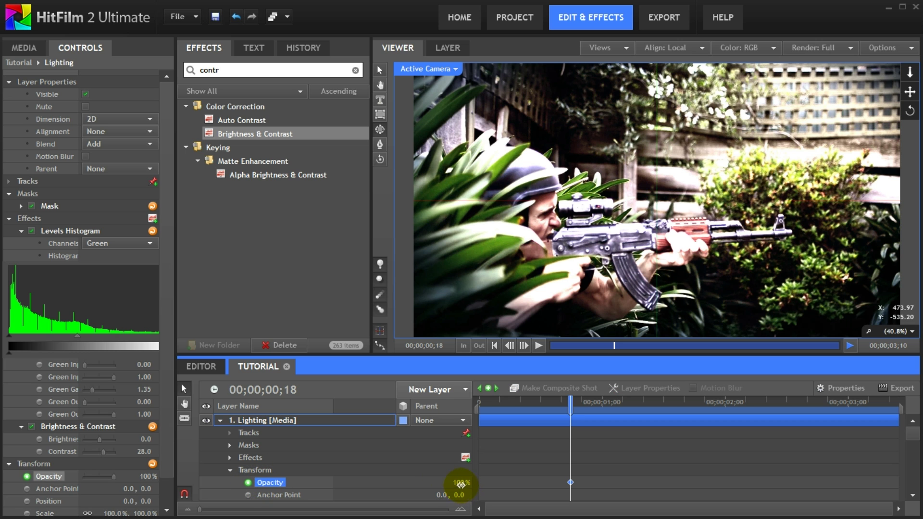
pyautogui.moveTo(578, 402); pyautogui.dragTo(573, 401)
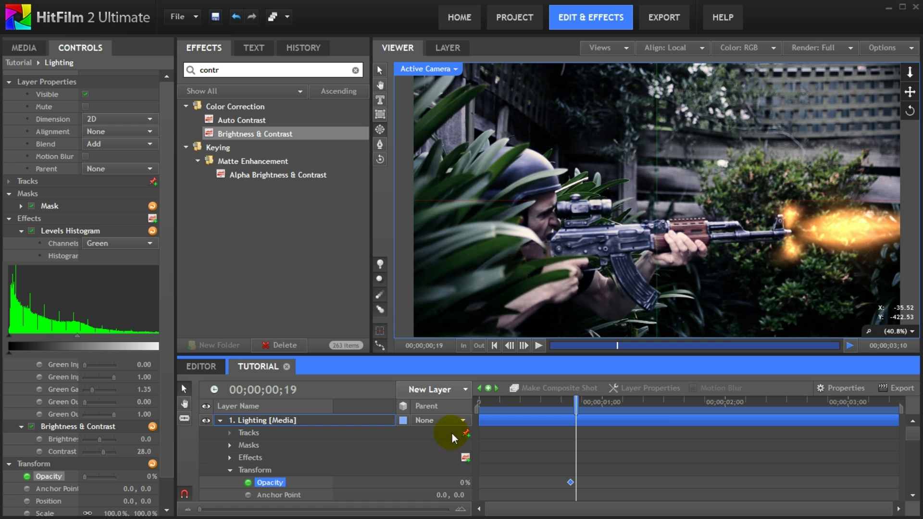
pyautogui.click(463, 483)
pyautogui.moveTo(463, 484); pyautogui.dragTo(495, 483)
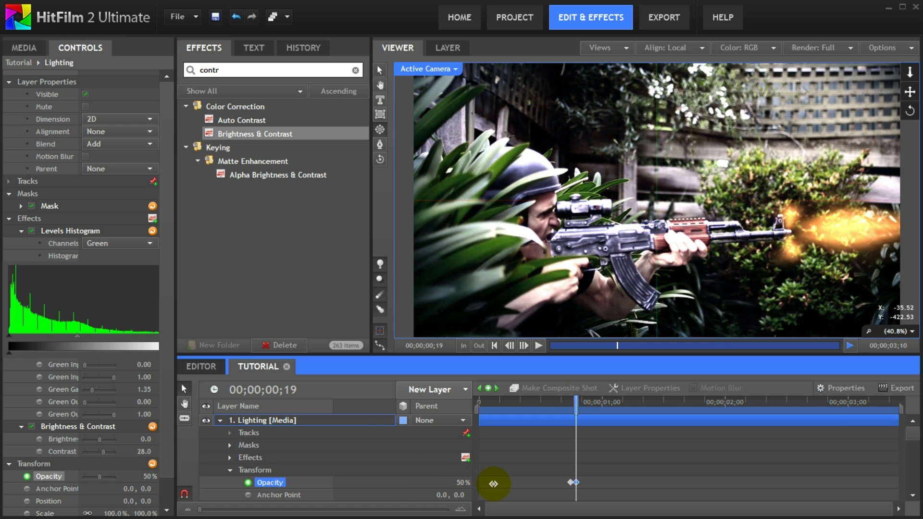
# Drop the Lighting opacity to 0% at frame 21 and raise it to 38% at frame 23
pyautogui.moveTo(574, 404); pyautogui.dragTo(585, 403)
pyautogui.moveTo(459, 483); pyautogui.dragTo(375, 487)
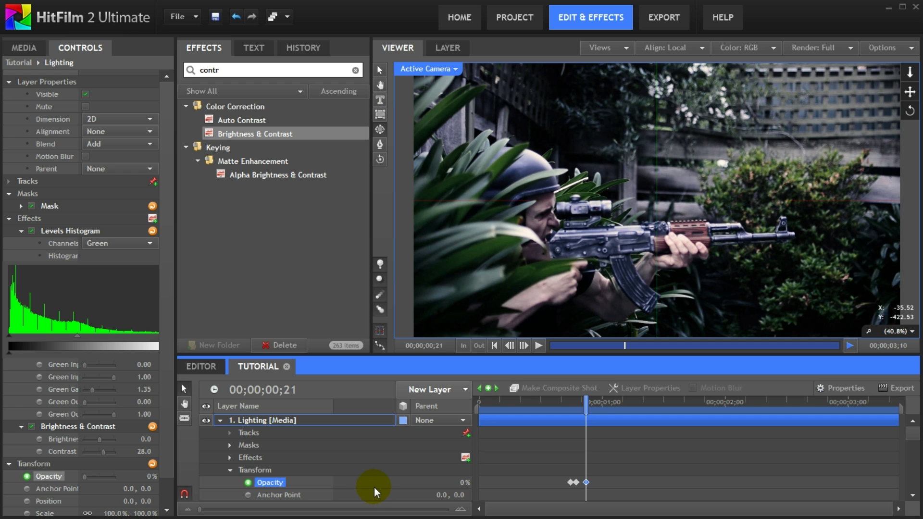
pyautogui.moveTo(588, 419); pyautogui.dragTo(591, 403)
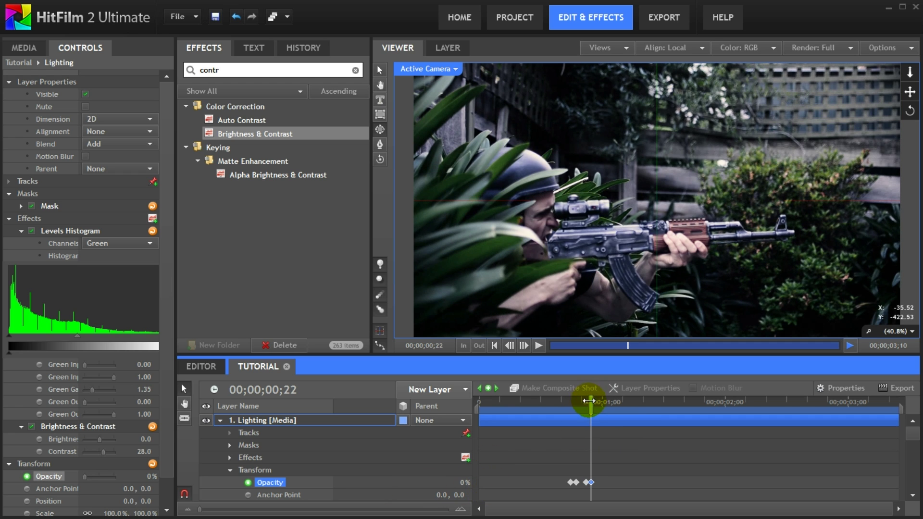
pyautogui.moveTo(592, 398); pyautogui.dragTo(597, 399)
pyautogui.moveTo(457, 482); pyautogui.dragTo(488, 483)
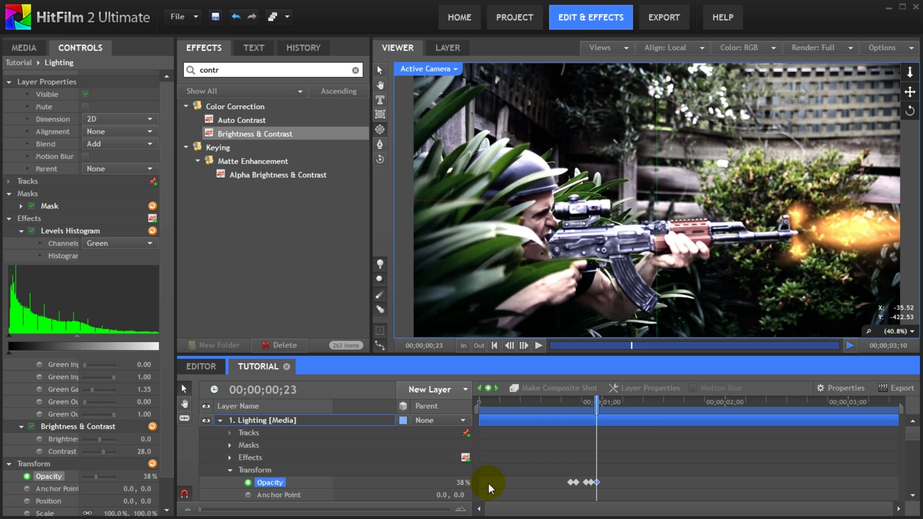
pyautogui.moveTo(596, 401); pyautogui.dragTo(603, 401)
# Add further opacity keyframes alternating 0%, 42% and 0% on the following frames
pyautogui.click(462, 482)
pyautogui.moveTo(606, 401); pyautogui.dragTo(617, 402)
pyautogui.click(608, 482)
pyautogui.moveTo(465, 482); pyautogui.dragTo(488, 477)
pyautogui.moveTo(616, 402); pyautogui.dragTo(626, 403)
pyautogui.moveTo(476, 482); pyautogui.dragTo(461, 482)
pyautogui.click(591, 443)
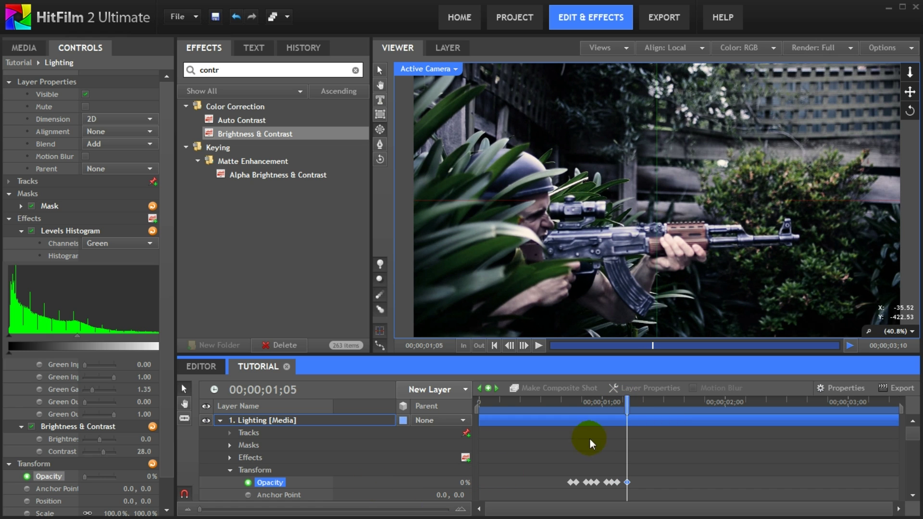
pyautogui.moveTo(630, 406); pyautogui.dragTo(632, 407)
# Copy the Opacity flicker keyframes and paste them further along the Lighting layer
pyautogui.moveTo(562, 469); pyautogui.dragTo(628, 486)
pyautogui.rightClick(583, 483)
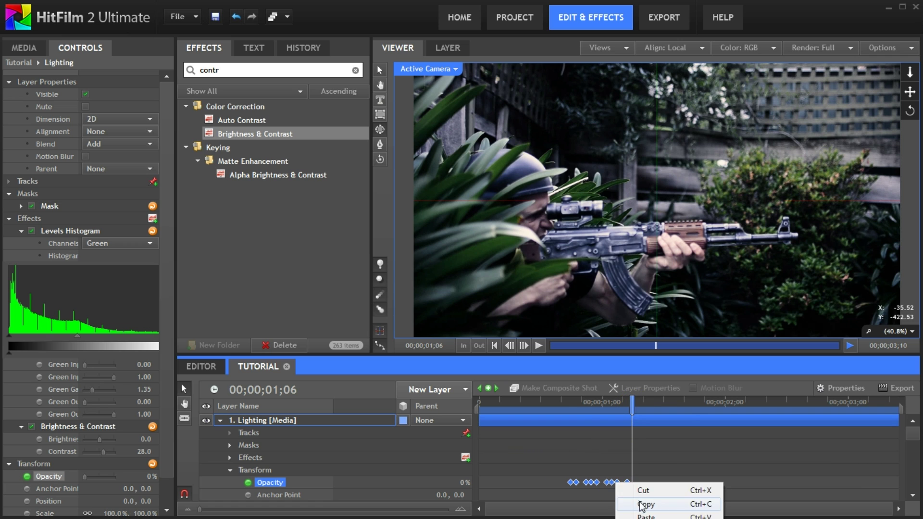
pyautogui.click(610, 498)
pyautogui.hotkey('ctrl', 'v')
pyautogui.moveTo(632, 404); pyautogui.dragTo(821, 403)
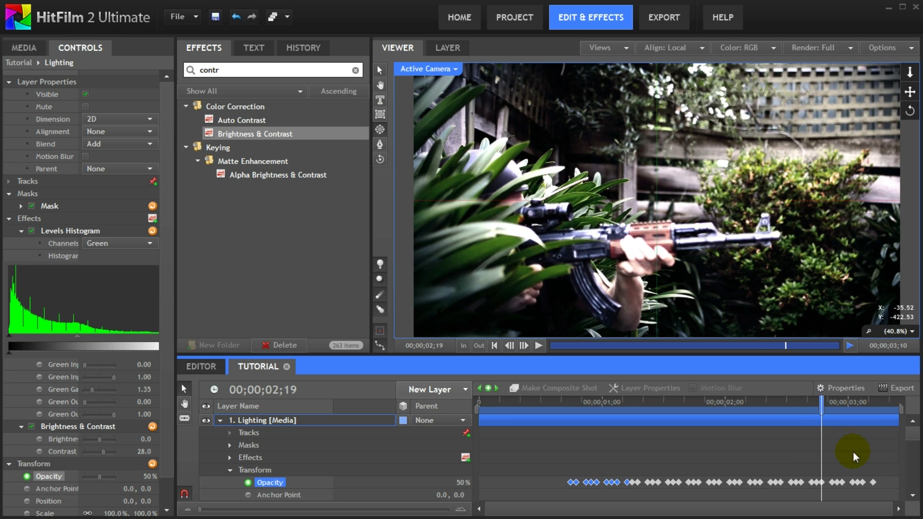
# Delete the surplus opacity keyframes past the clip's end and check the ending at 02;14
pyautogui.moveTo(824, 491); pyautogui.dragTo(818, 490)
pyautogui.press('Delete')
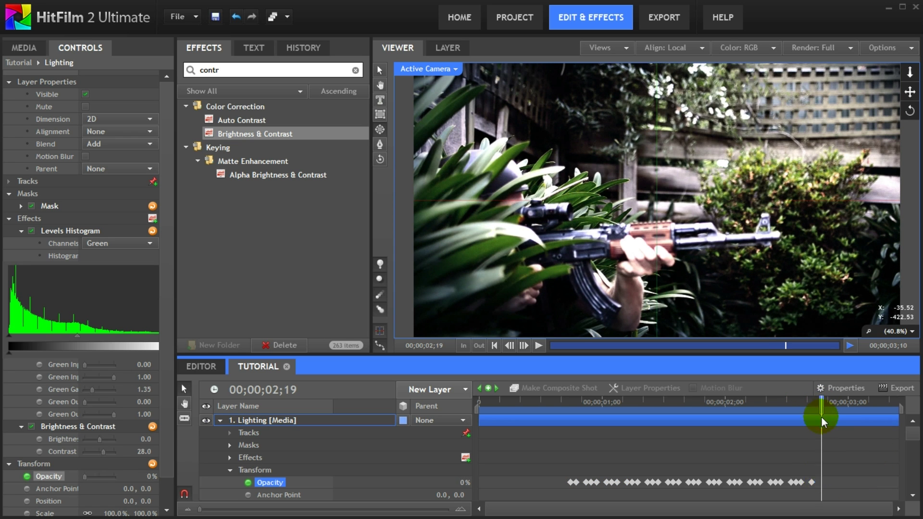
pyautogui.moveTo(818, 410); pyautogui.dragTo(571, 418)
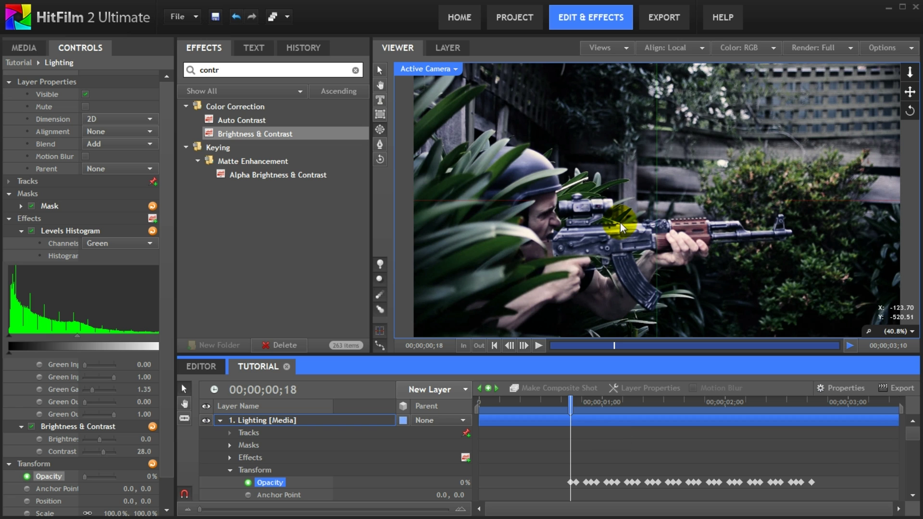
# On the Export page, keep Tutorial as the timeline and start a 1920×1080 H.264 MP4 export
pyautogui.click(662, 15)
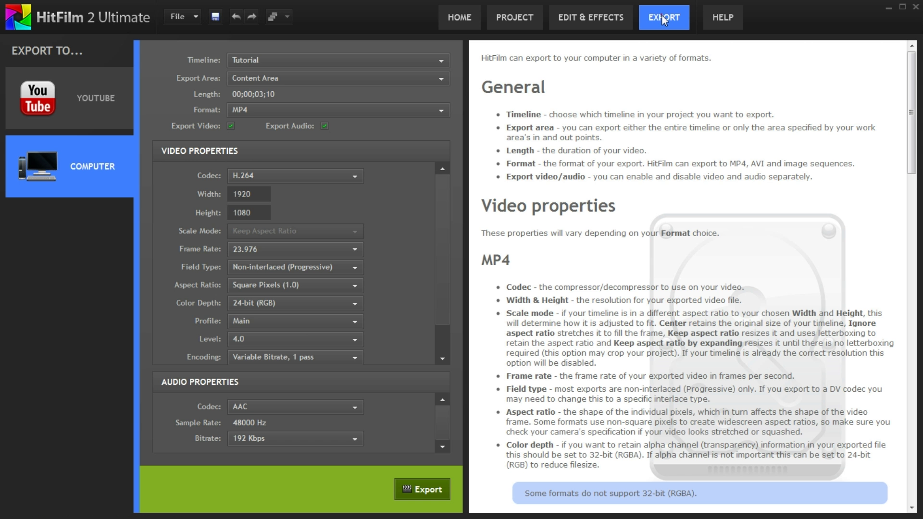
pyautogui.click(252, 62)
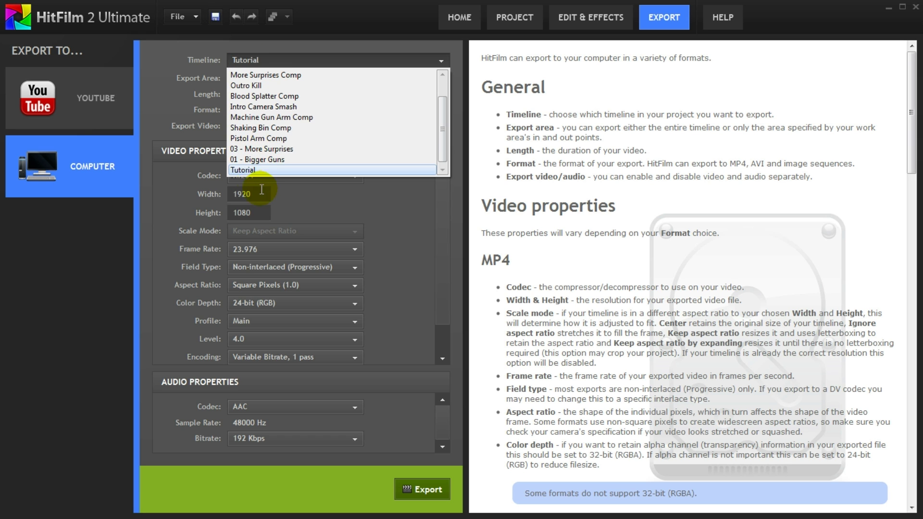
pyautogui.click(249, 170)
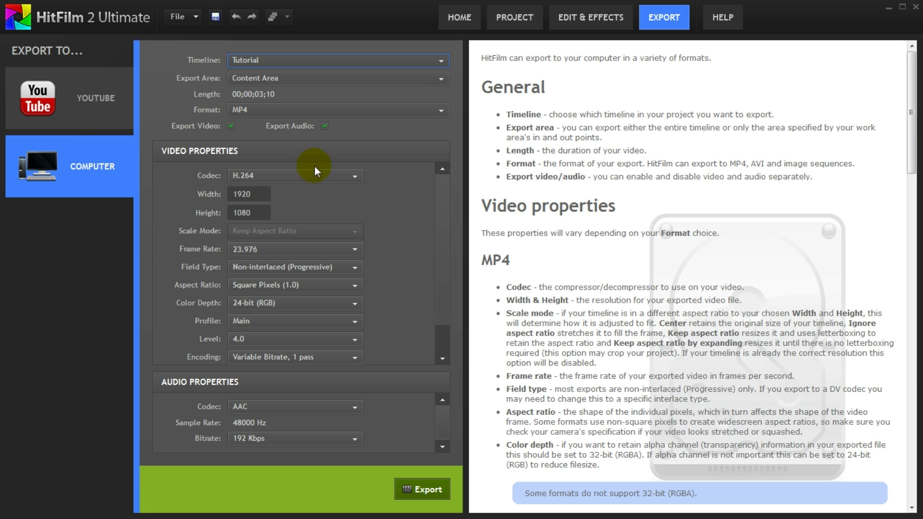
pyautogui.click(424, 489)
# Name the export file 'Tutorial' and confirm to begin rendering
pyautogui.write('Tutorial')
pyautogui.press('Return')
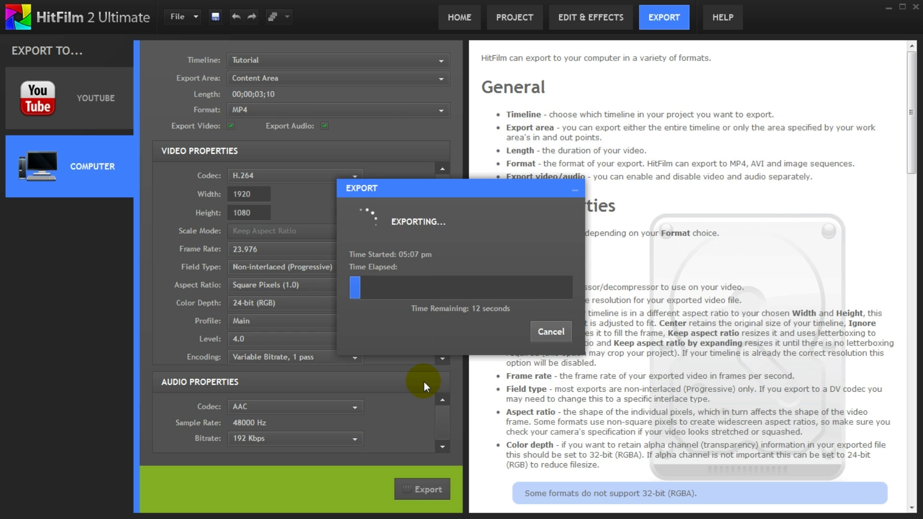